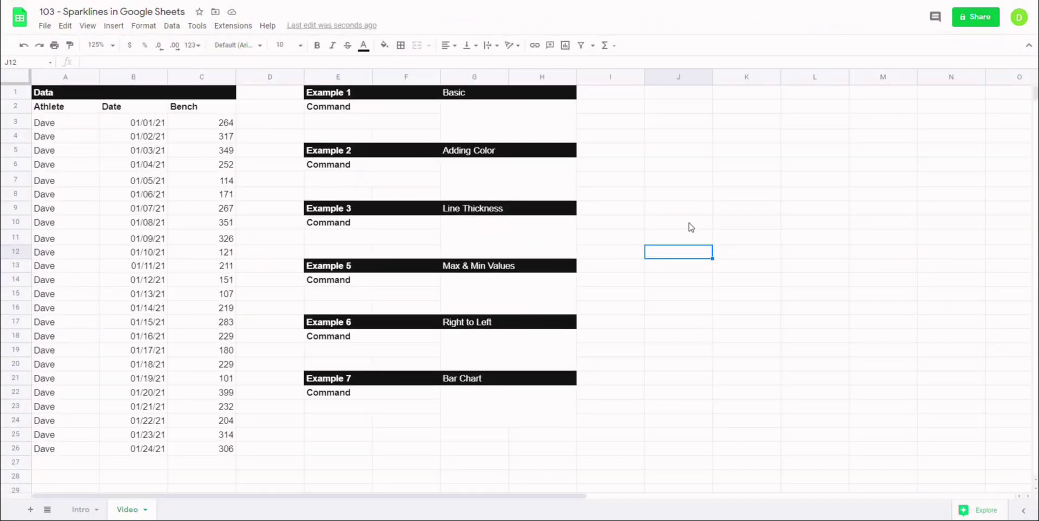
Step: Merge cells G2:H4 into one chart cell beside Example 1
{"action": "left_click", "coordinate": [655, 214]}
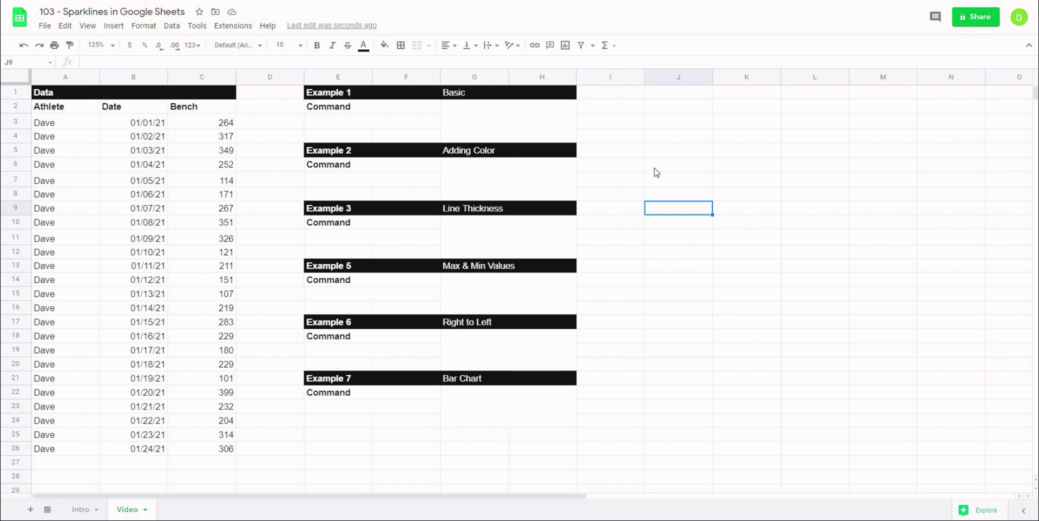
{"action": "left_click_drag", "start_coordinate": [654, 169], "coordinate": [928, 320]}
{"action": "left_click", "coordinate": [812, 364]}
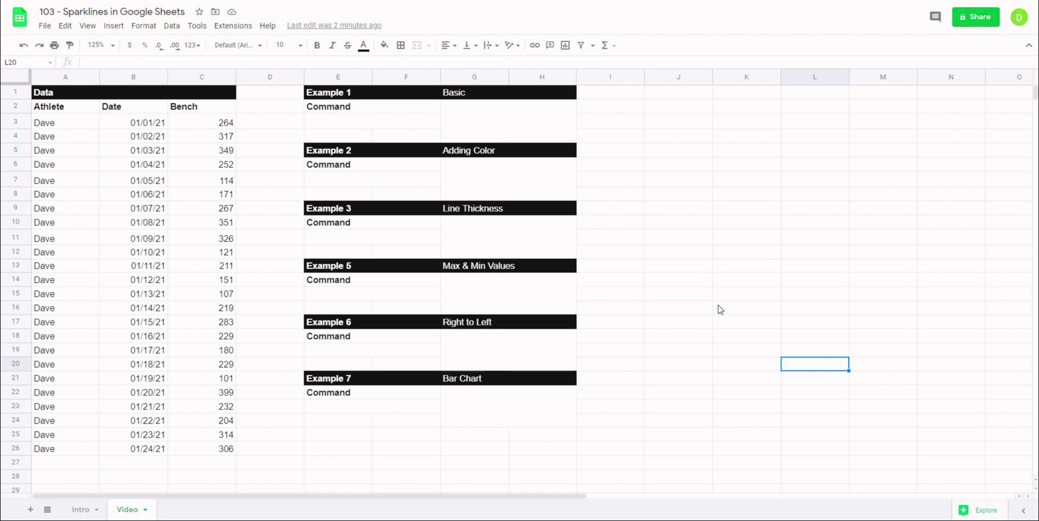
{"action": "left_click", "coordinate": [693, 286]}
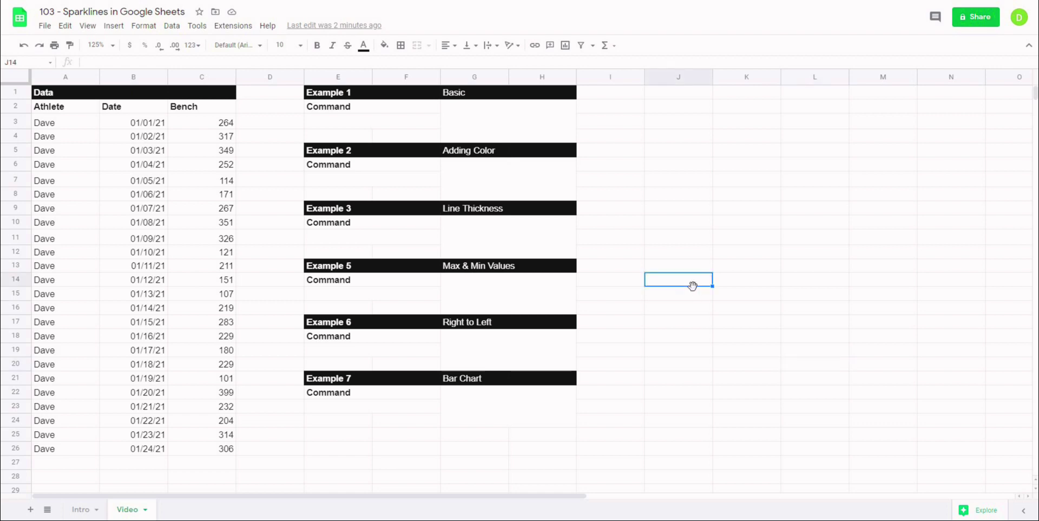
{"action": "left_click", "coordinate": [793, 325]}
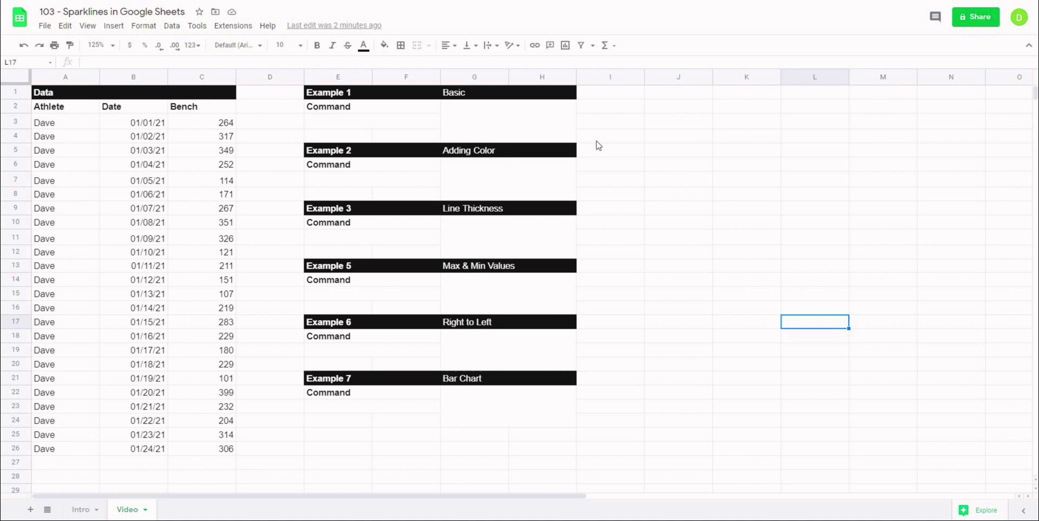
Step: Select the merged G2:H4 cell for the Example 1 Basic sparkline
{"action": "left_click", "coordinate": [476, 116]}
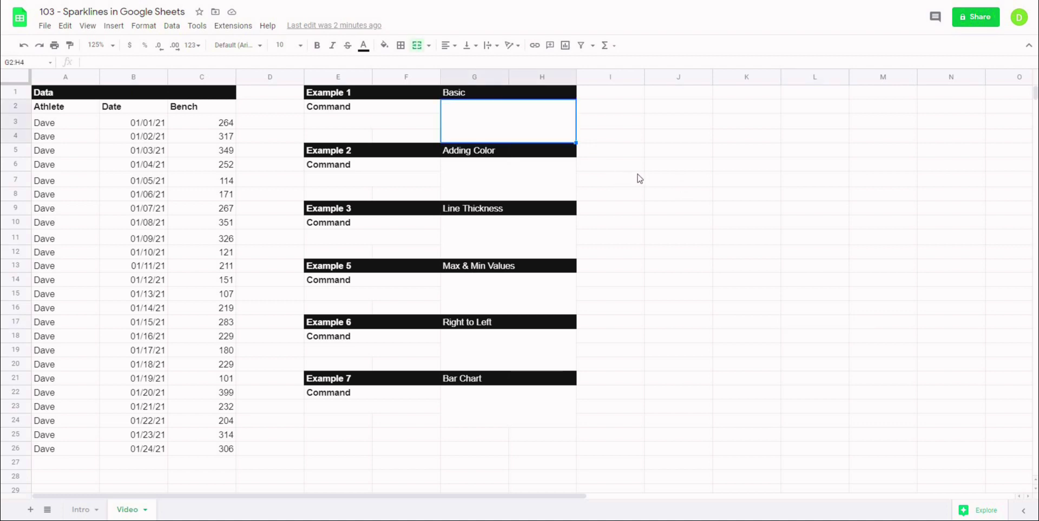
{"action": "left_click", "coordinate": [605, 170]}
{"action": "left_click", "coordinate": [458, 132]}
{"action": "left_click", "coordinate": [651, 140]}
{"action": "left_click", "coordinate": [614, 121]}
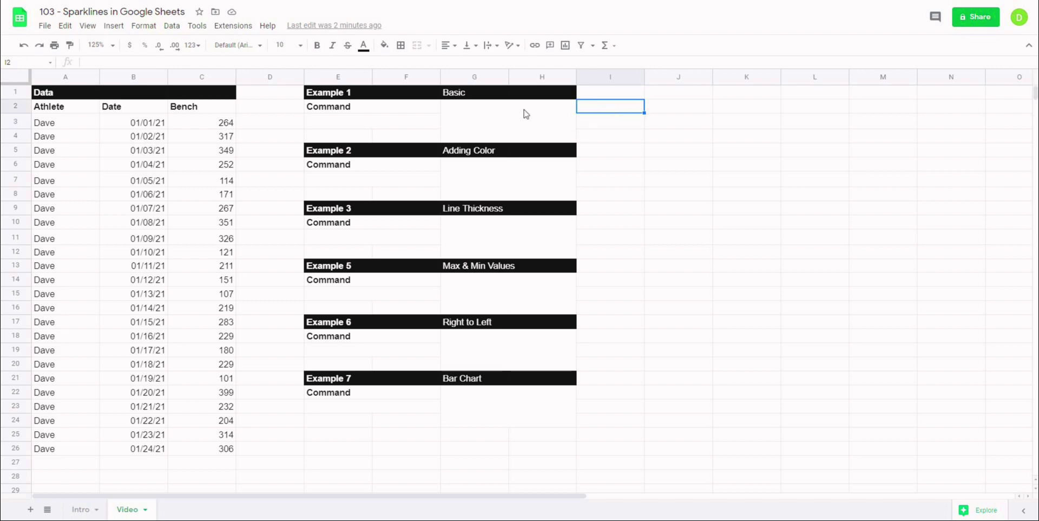
{"action": "left_click", "coordinate": [558, 129]}
{"action": "left_click", "coordinate": [628, 139]}
{"action": "left_click", "coordinate": [516, 128]}
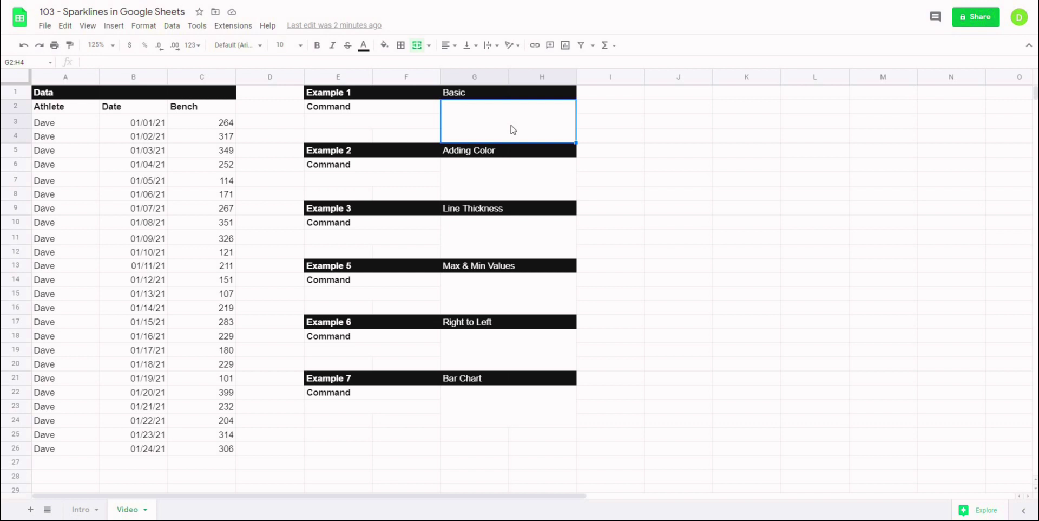
Step: Enter =sparkline(C3:C26) in G2:H4 to chart the Bench values as a line
{"action": "type", "text": "=spar"}
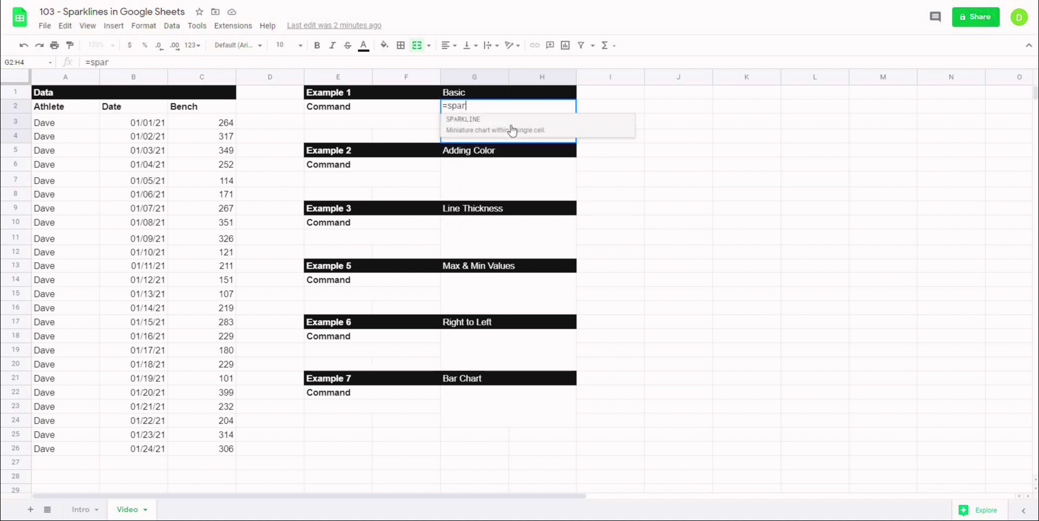
{"action": "type", "text": "kline("}
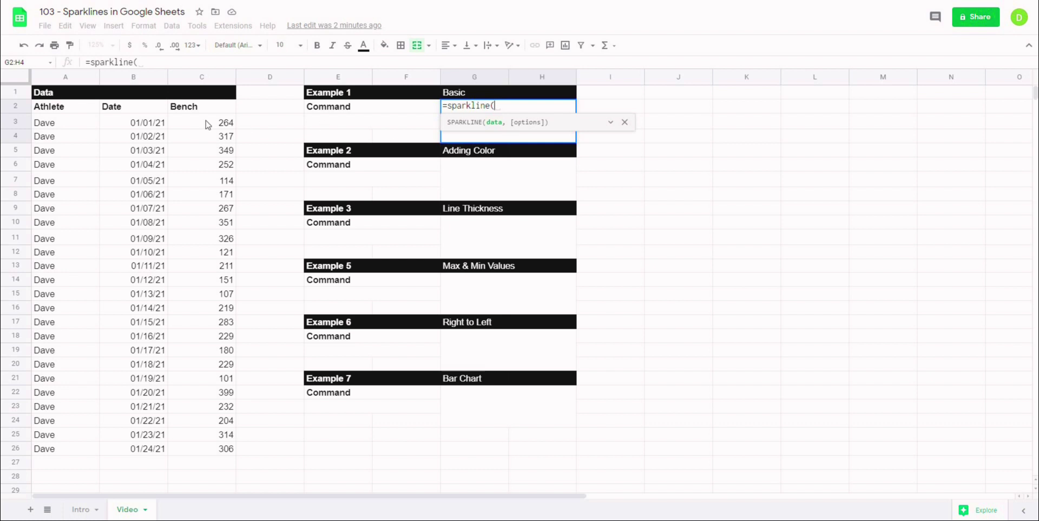
{"action": "left_click_drag", "start_coordinate": [202, 124], "coordinate": [202, 194]}
{"action": "left_click_drag", "start_coordinate": [195, 355], "coordinate": [193, 455]}
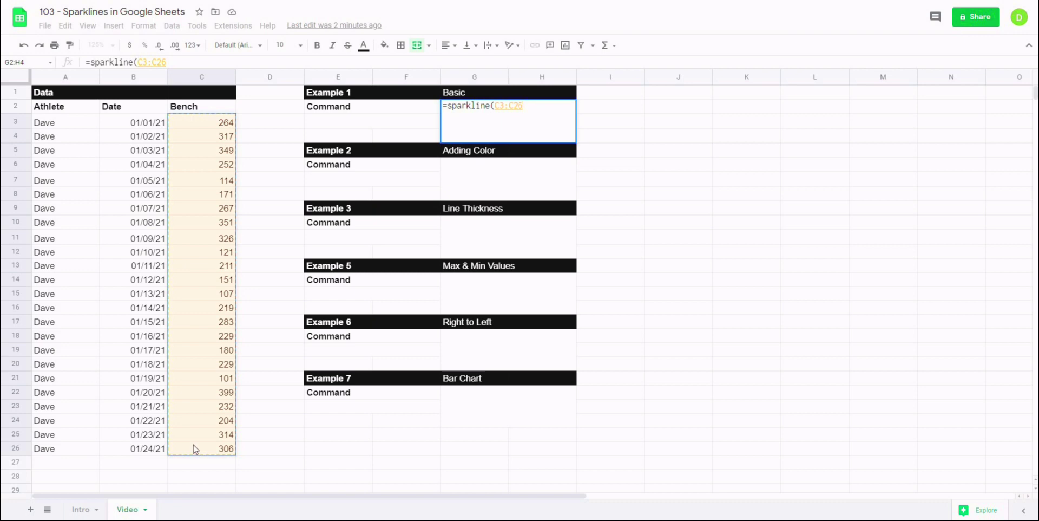
{"action": "key", "text": "Return"}
{"action": "left_click", "coordinate": [717, 195]}
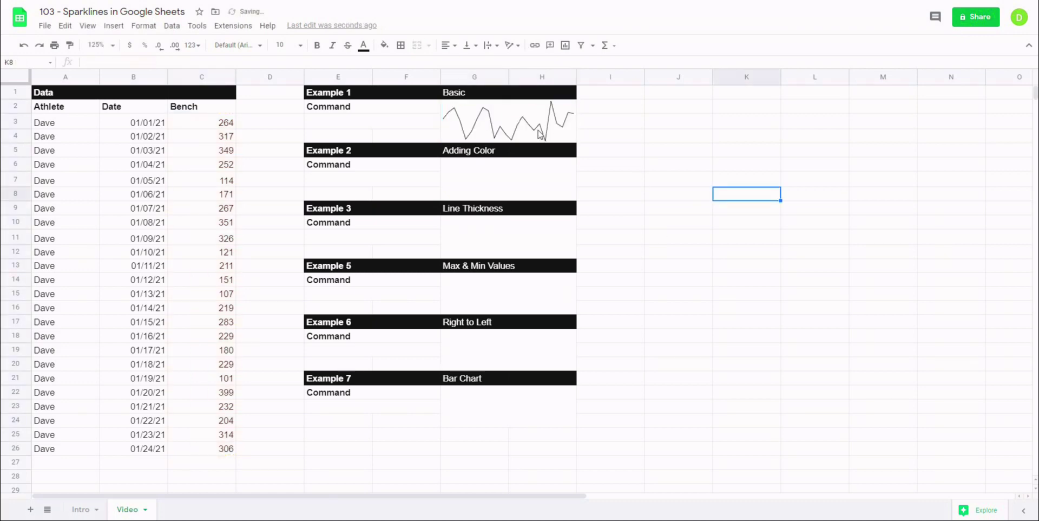
{"action": "left_click", "coordinate": [540, 134]}
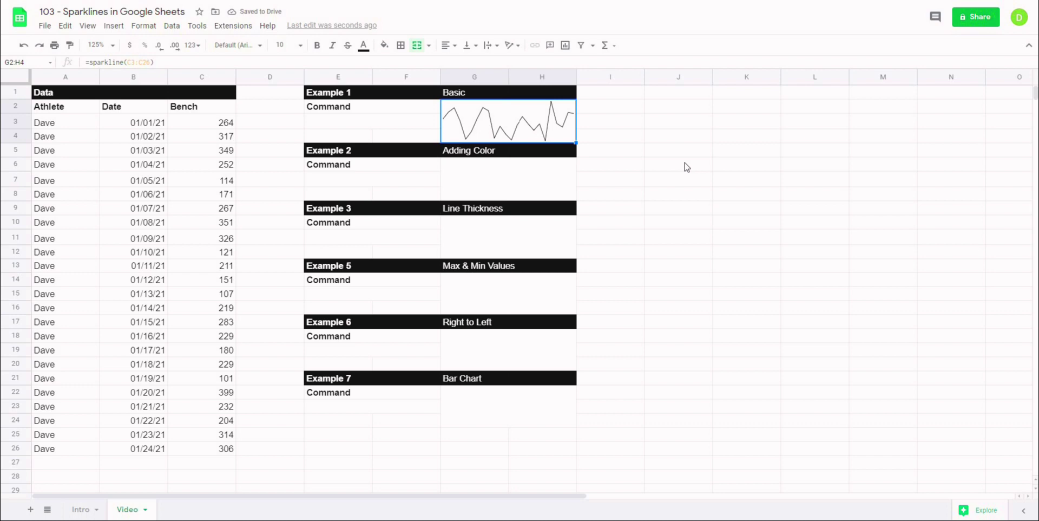
{"action": "left_click", "coordinate": [685, 165]}
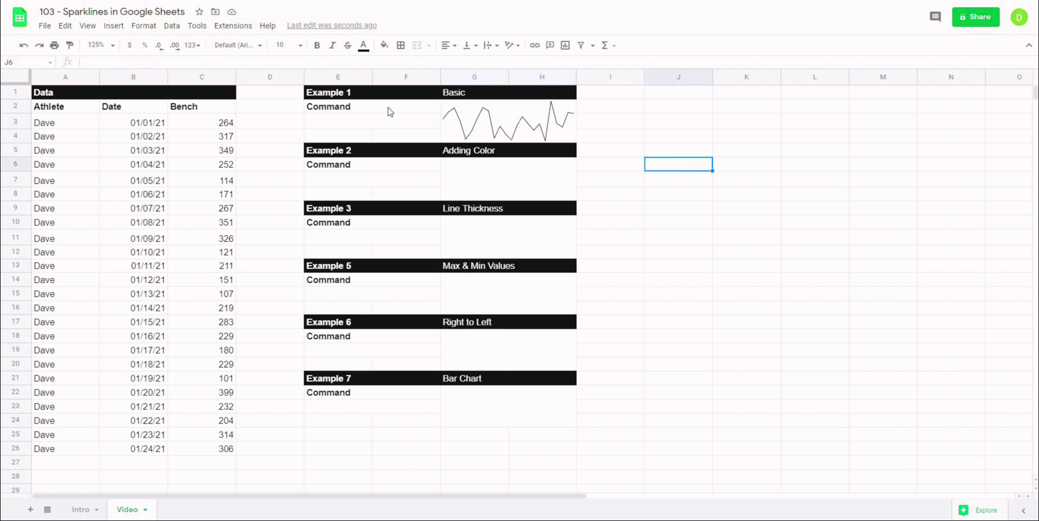
Step: Set the E3 note sparkline(B2:C26) text colour to black
{"action": "left_click", "coordinate": [355, 121]}
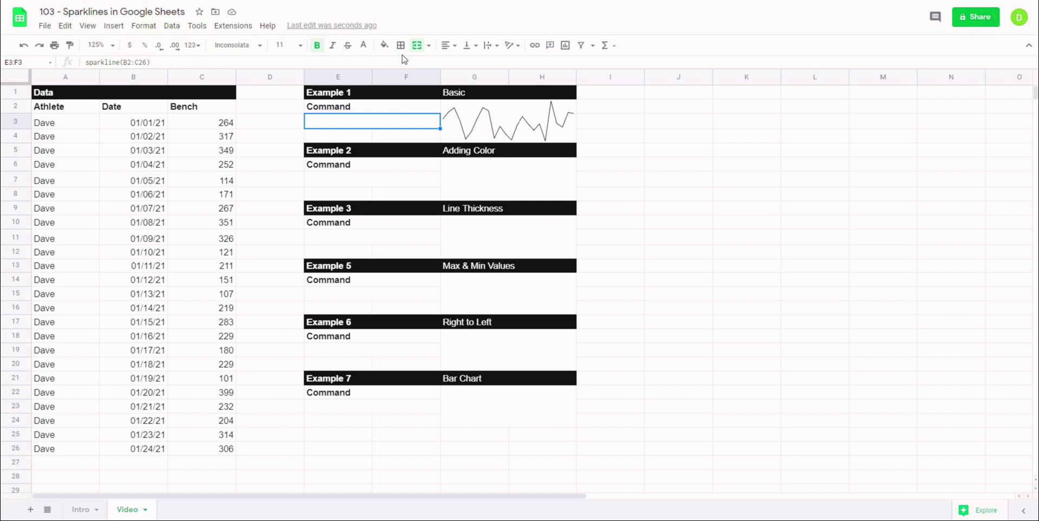
{"action": "left_click", "coordinate": [385, 45]}
{"action": "left_click", "coordinate": [385, 45]}
{"action": "left_click", "coordinate": [364, 45]}
{"action": "left_click", "coordinate": [367, 85]}
{"action": "left_click", "coordinate": [677, 136]}
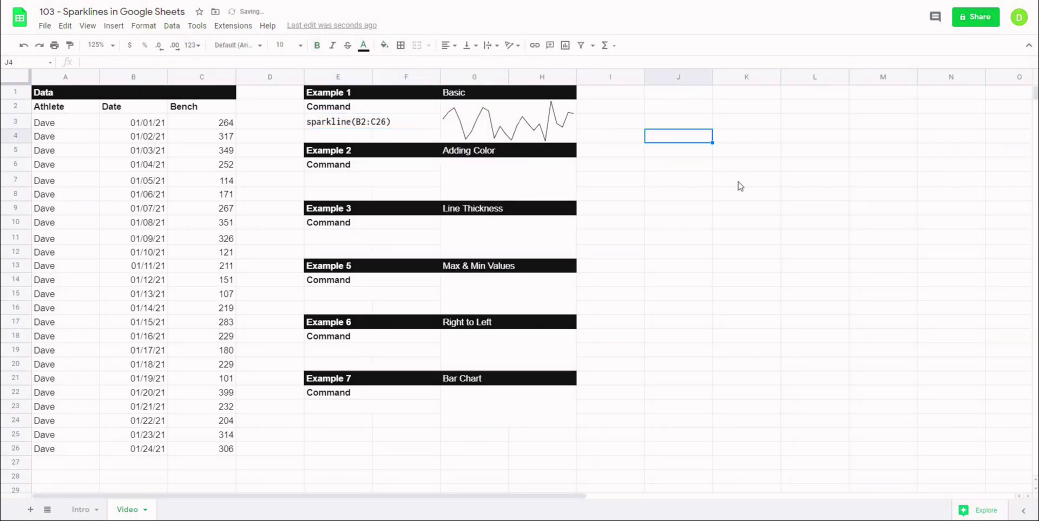
Step: Reselect the Basic sparkline cell to verify its formula
{"action": "left_click", "coordinate": [555, 131]}
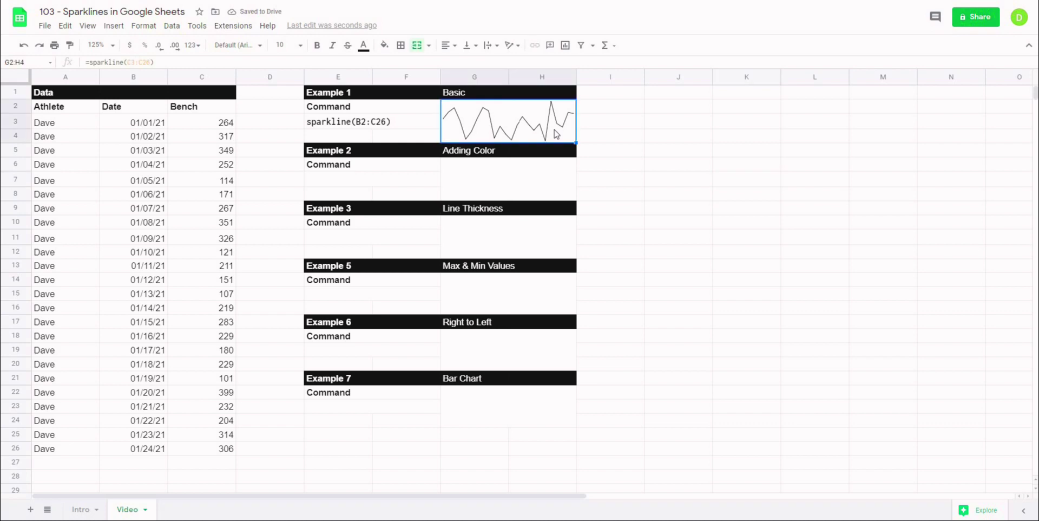
{"action": "left_click", "coordinate": [740, 238]}
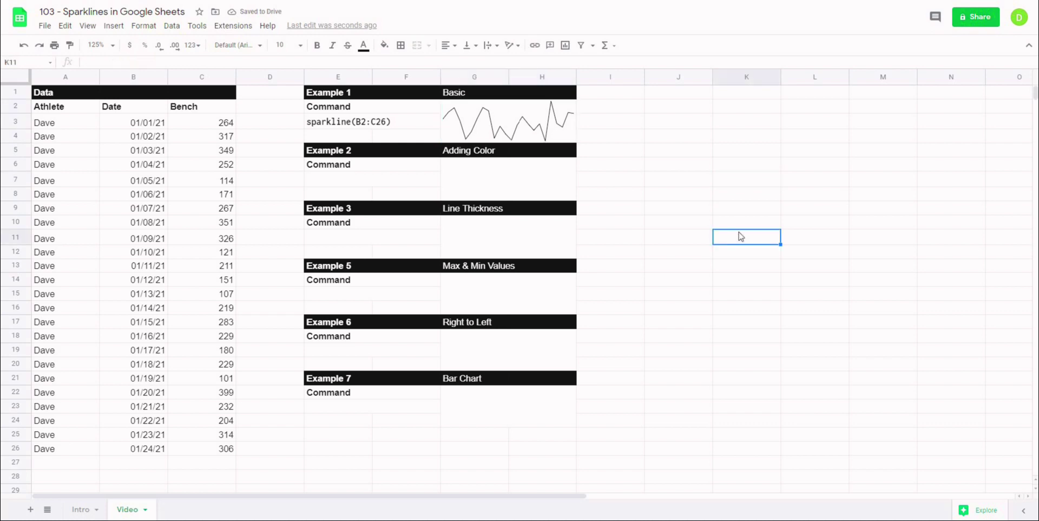
{"action": "left_click", "coordinate": [472, 133]}
{"action": "left_click", "coordinate": [677, 152]}
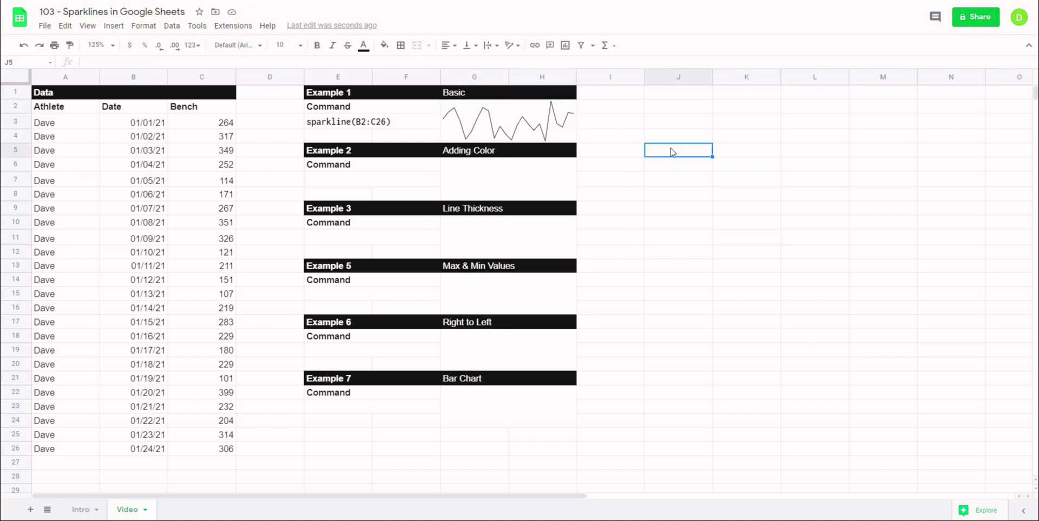
Step: Make the Basic sparkline's data range absolute as $C$3:$C$26
{"action": "left_click", "coordinate": [514, 128]}
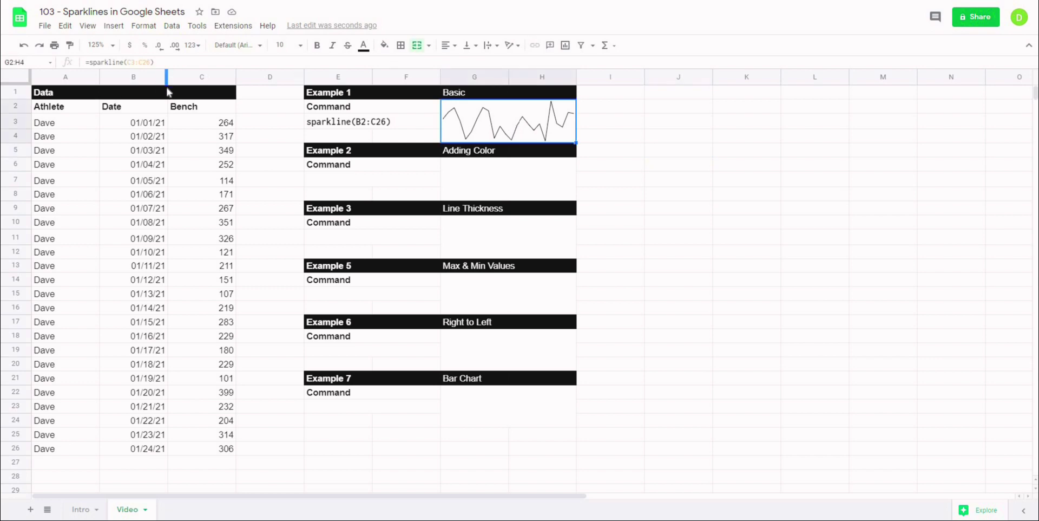
{"action": "left_click", "coordinate": [142, 62]}
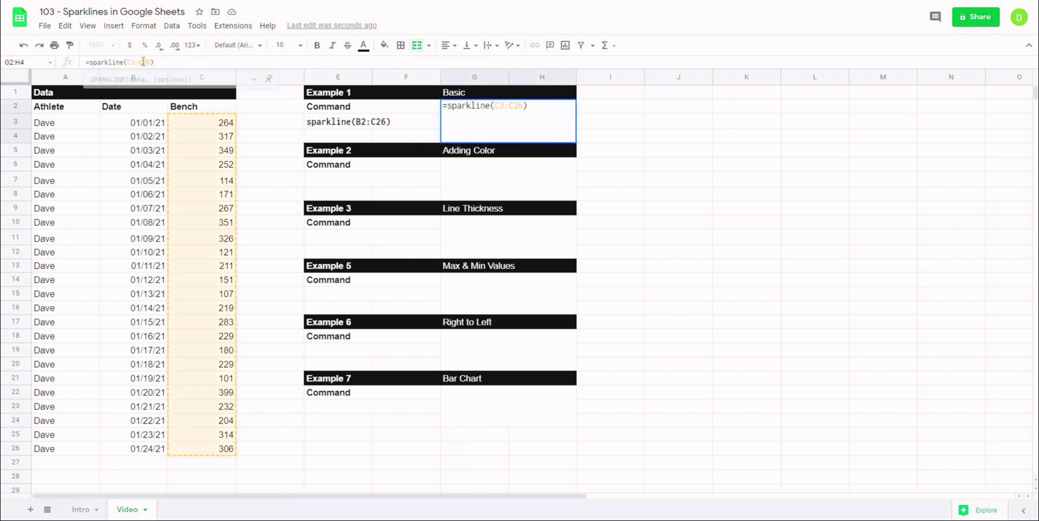
{"action": "key", "text": "F4"}
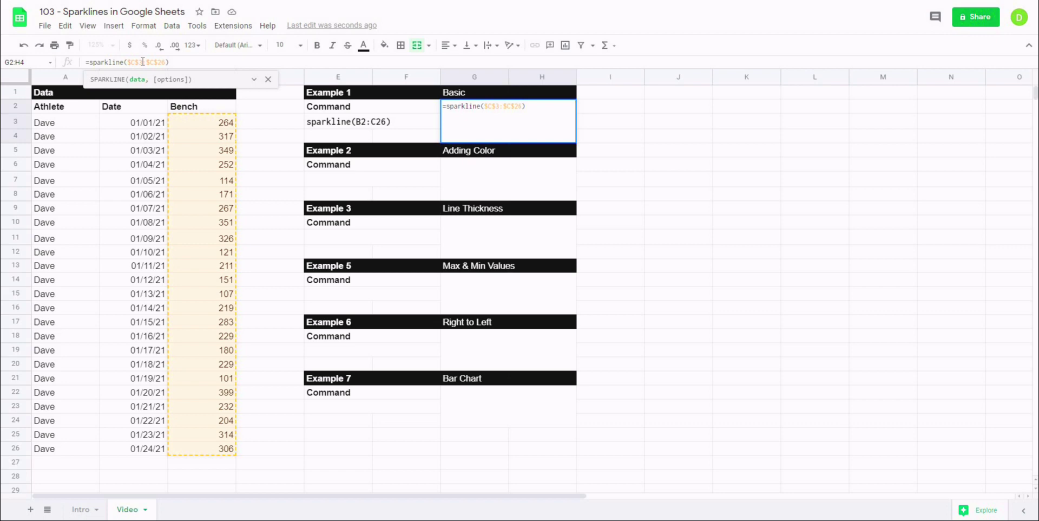
{"action": "key", "text": "Return"}
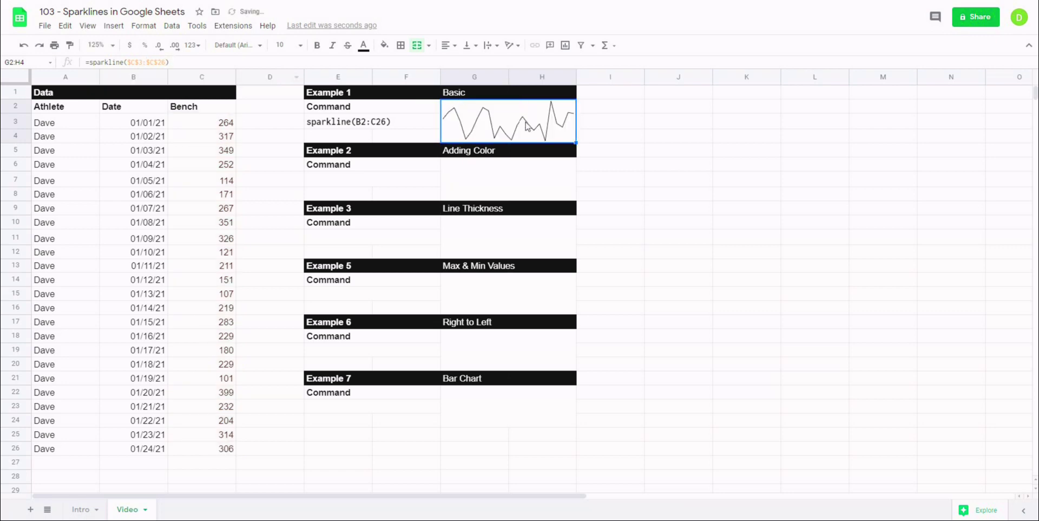
Step: Copy the Basic sparkline into the Adding Color chart cell G6
{"action": "key", "text": "ctrl+c"}
{"action": "left_click", "coordinate": [499, 192]}
{"action": "key", "text": "ctrl+v"}
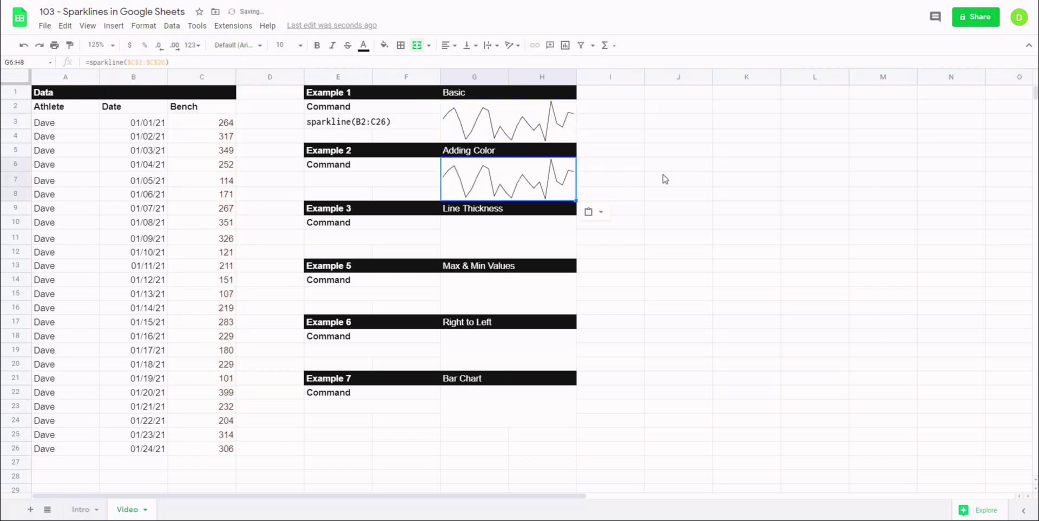
{"action": "left_click", "coordinate": [694, 165]}
{"action": "left_click", "coordinate": [483, 188]}
Step: Add the {"color", "red"} option so the G6 sparkline draws in red
{"action": "left_click", "coordinate": [166, 62]}
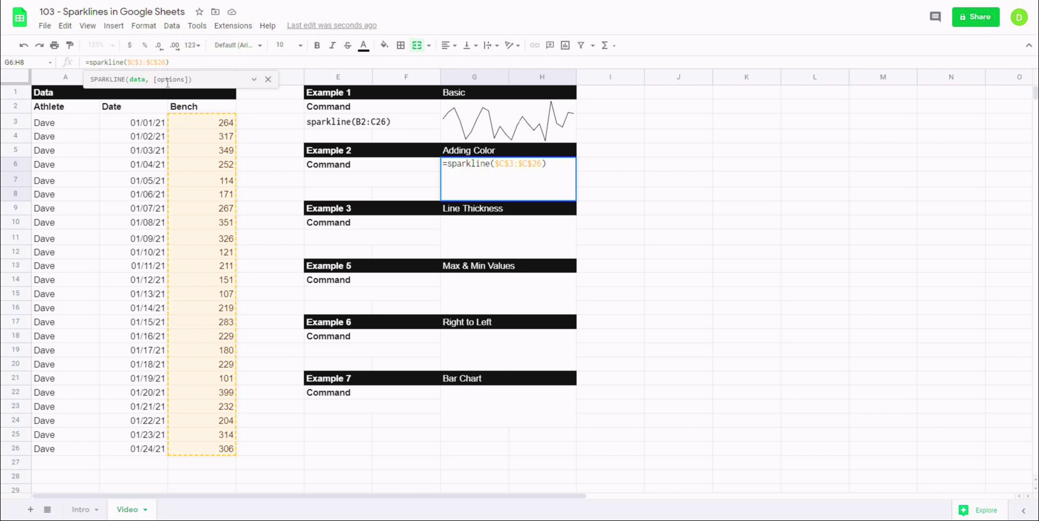
{"action": "type", "text": ", "}
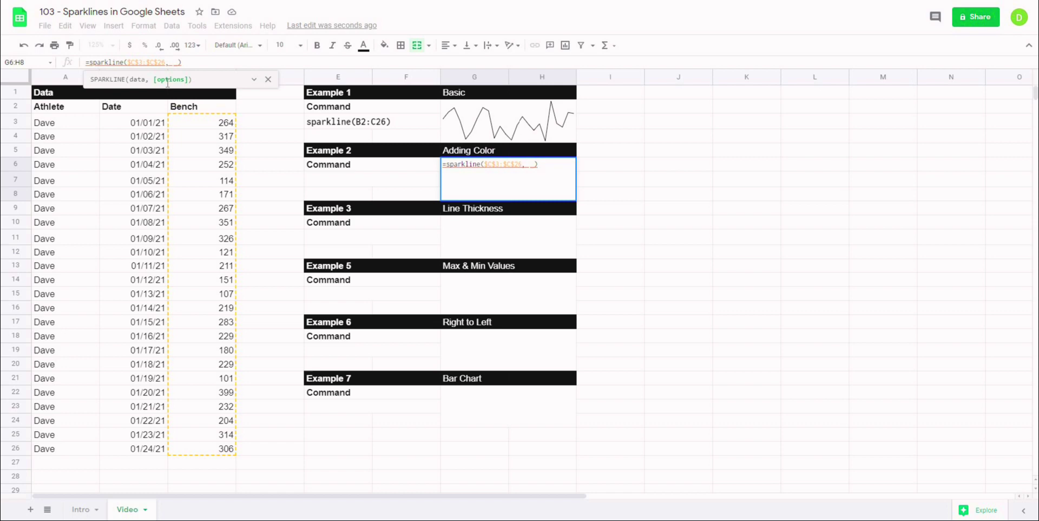
{"action": "type", "text": "{"}
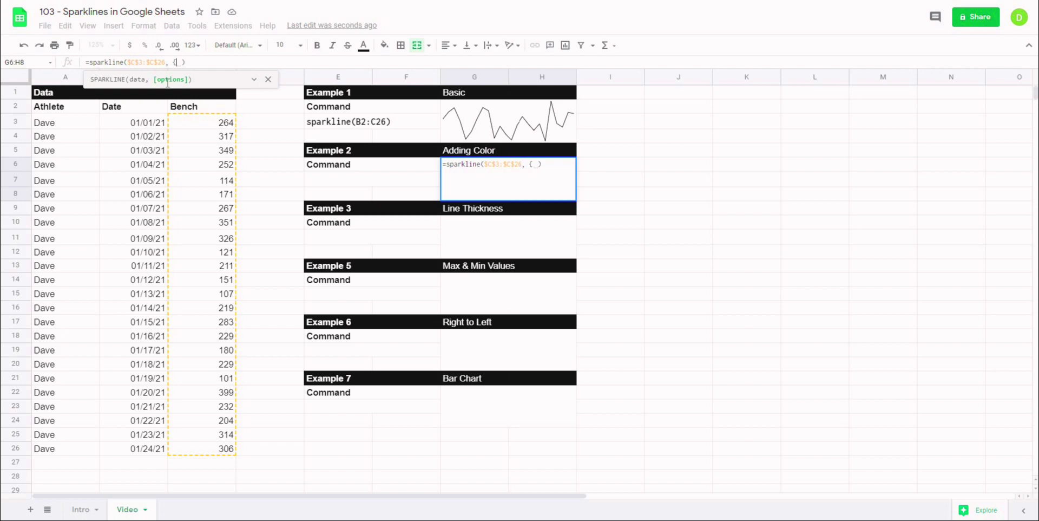
{"action": "type", "text": "\"color\", \""}
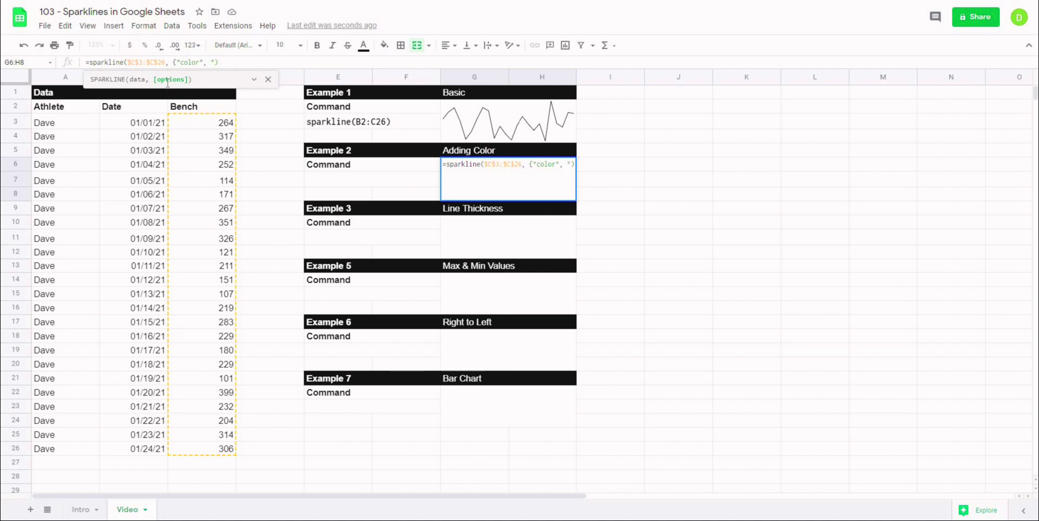
{"action": "type", "text": "red"}
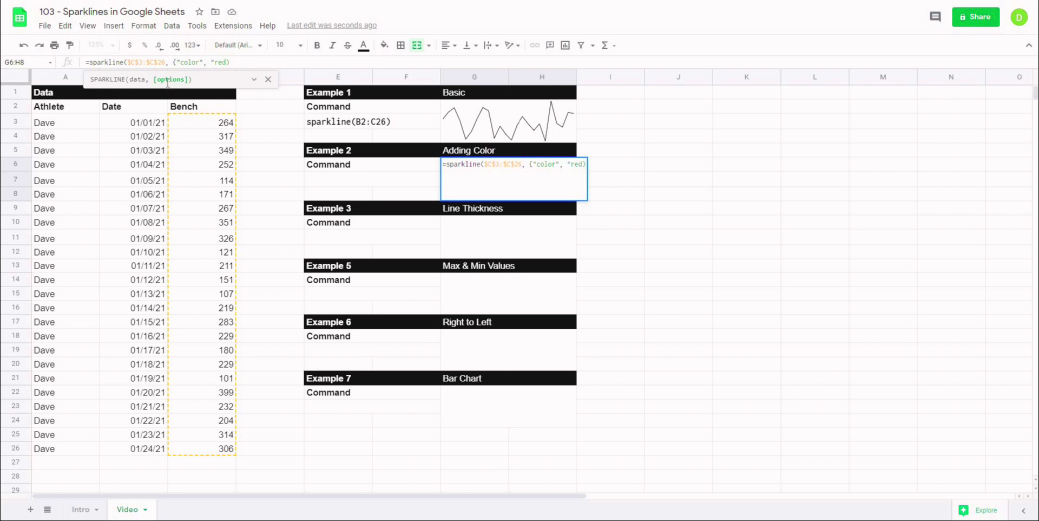
{"action": "type", "text": "\"}"}
{"action": "left_click", "coordinate": [240, 62]}
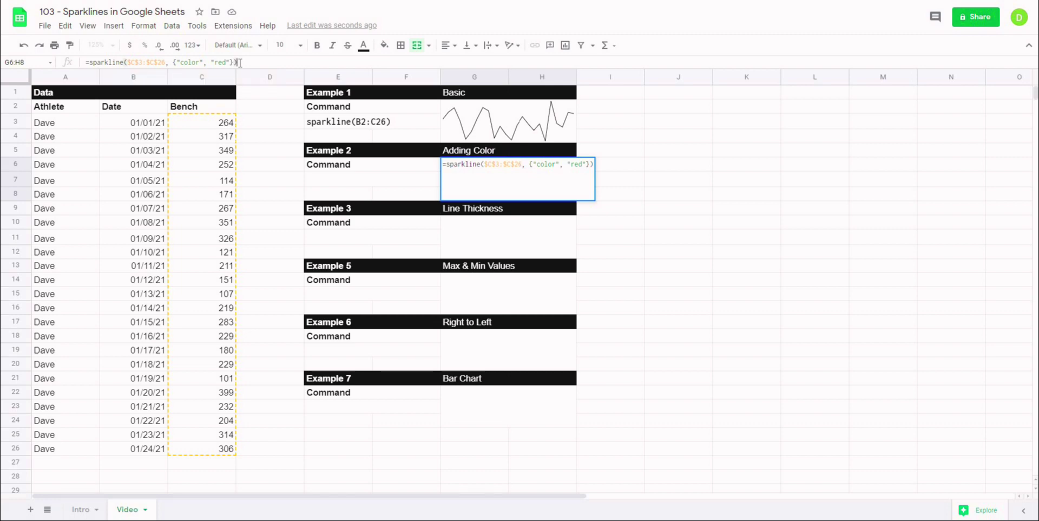
{"action": "key", "text": "Return"}
{"action": "left_click", "coordinate": [679, 168]}
{"action": "key", "text": "Left"}
{"action": "key", "text": "Left"}
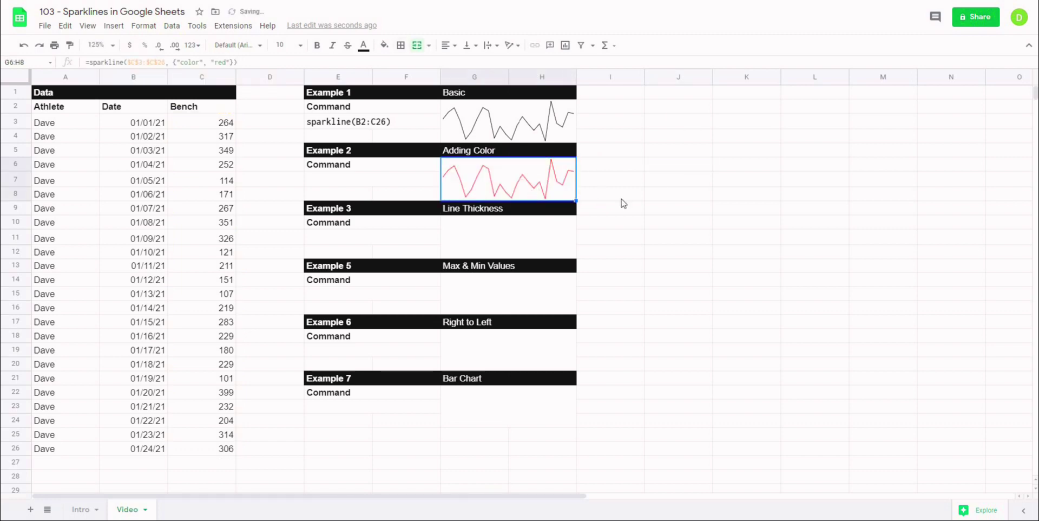
{"action": "left_click", "coordinate": [608, 195]}
Step: Set the E7 {"color", "Red"} note text colour to black
{"action": "left_click", "coordinate": [319, 178]}
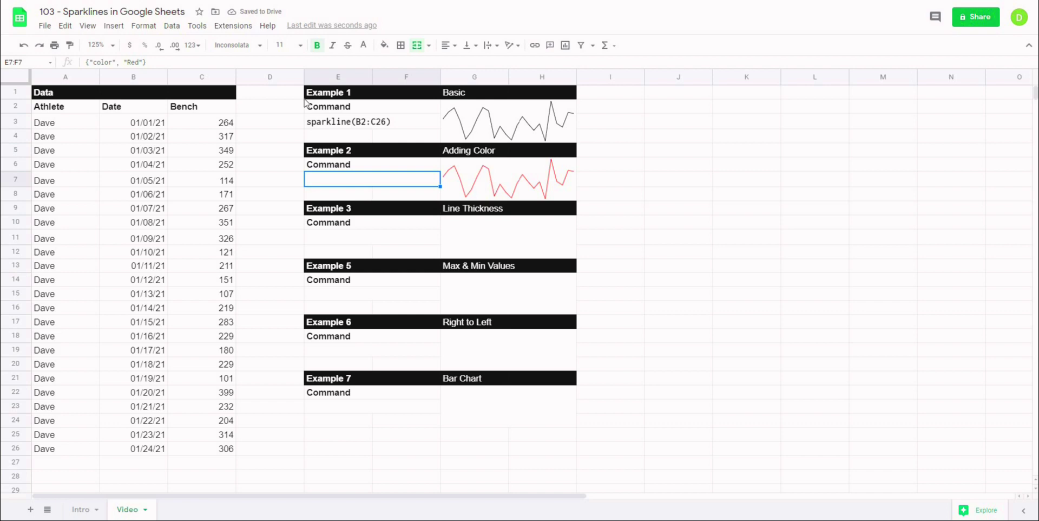
{"action": "left_click", "coordinate": [366, 46]}
{"action": "left_click", "coordinate": [371, 87]}
{"action": "left_click", "coordinate": [669, 152]}
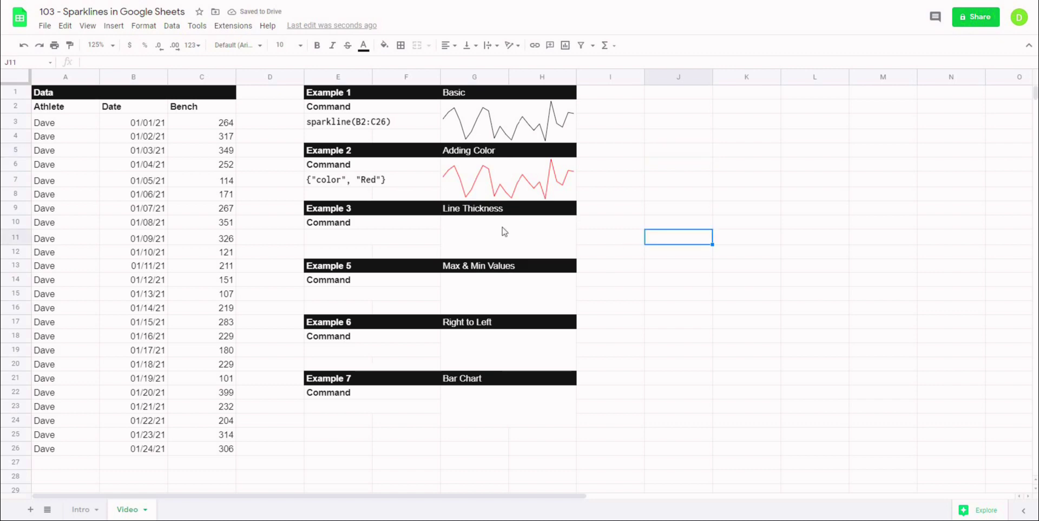
Step: Copy the red sparkline into the Line Thickness cell G10:H12
{"action": "left_click", "coordinate": [504, 231]}
{"action": "left_click", "coordinate": [491, 195]}
{"action": "key", "text": "ctrl+c"}
{"action": "left_click", "coordinate": [491, 238]}
{"action": "key", "text": "ctrl+v"}
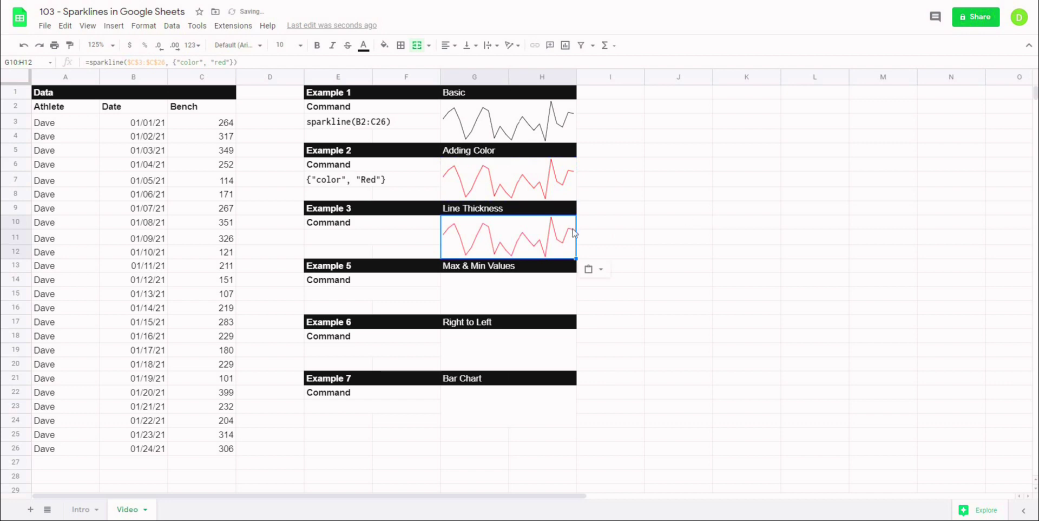
{"action": "left_click", "coordinate": [698, 208]}
{"action": "left_click", "coordinate": [528, 237]}
Step: Add a linewidth 3 option to the G10 sparkline formula for a thicker line
{"action": "left_click", "coordinate": [231, 63]}
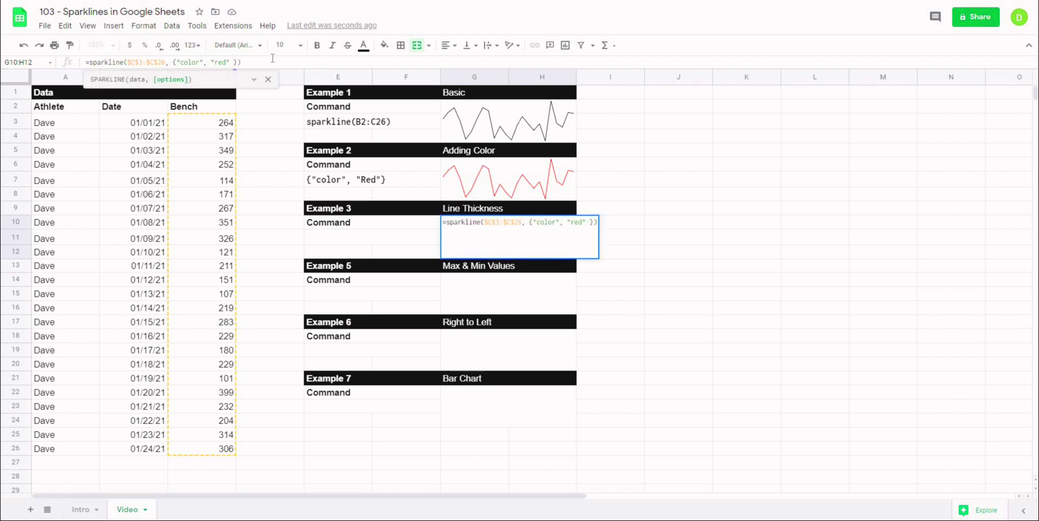
{"action": "type", "text": "; "}
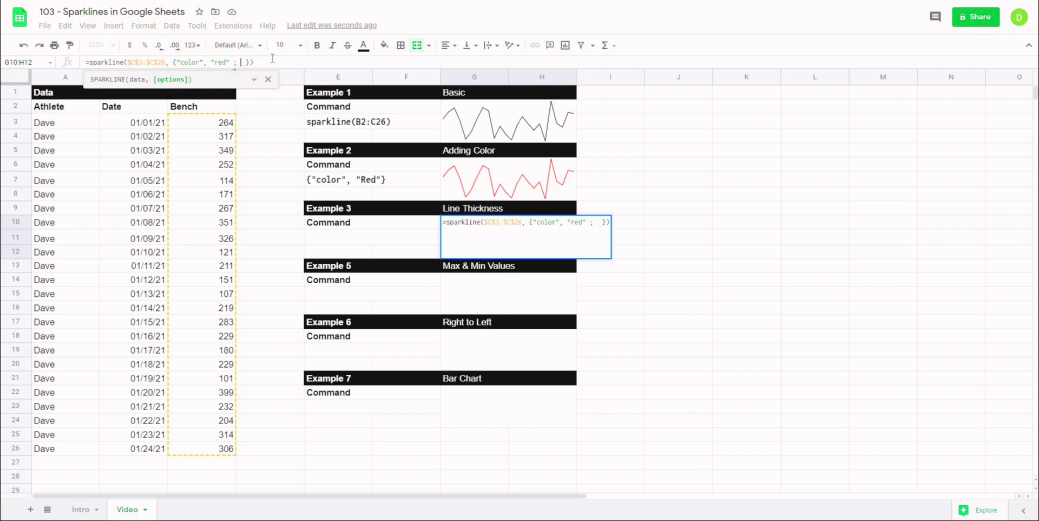
{"action": "type", "text": "\""}
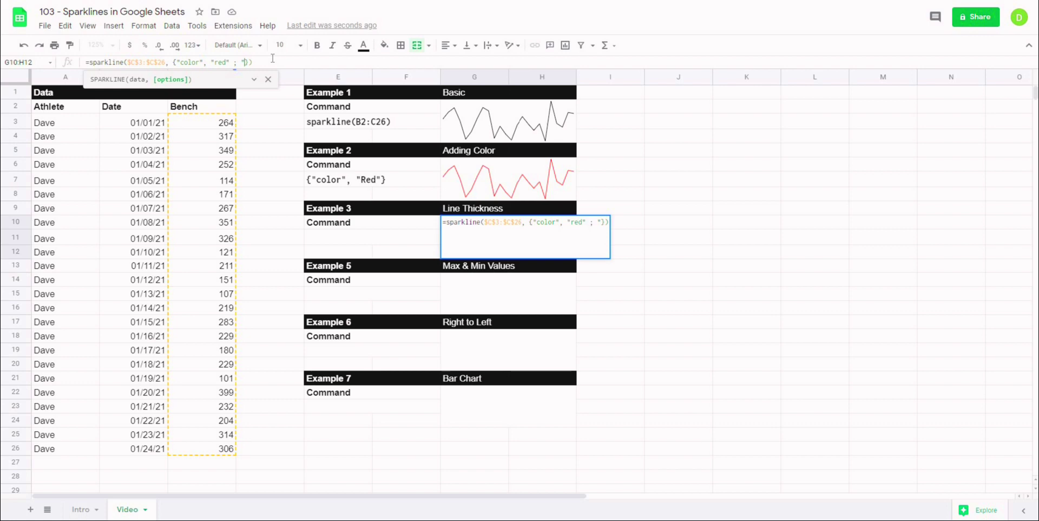
{"action": "type", "text": "linewit"}
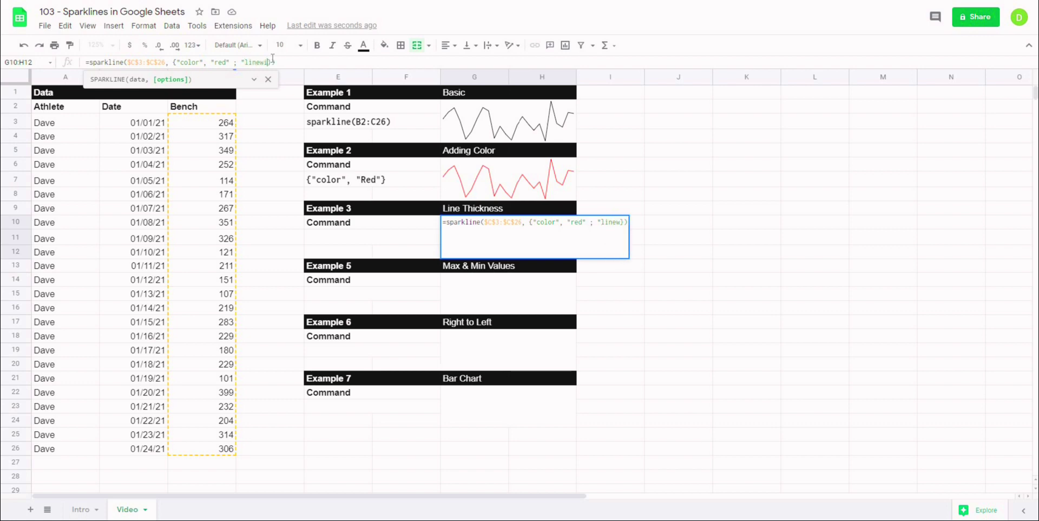
{"action": "type", "text": "dh"}
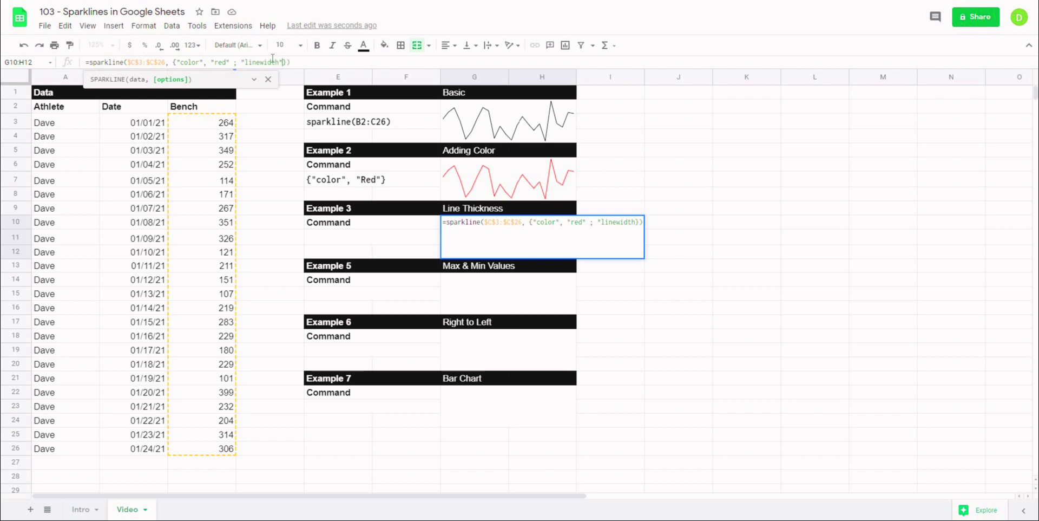
{"action": "type", "text": "\", "}
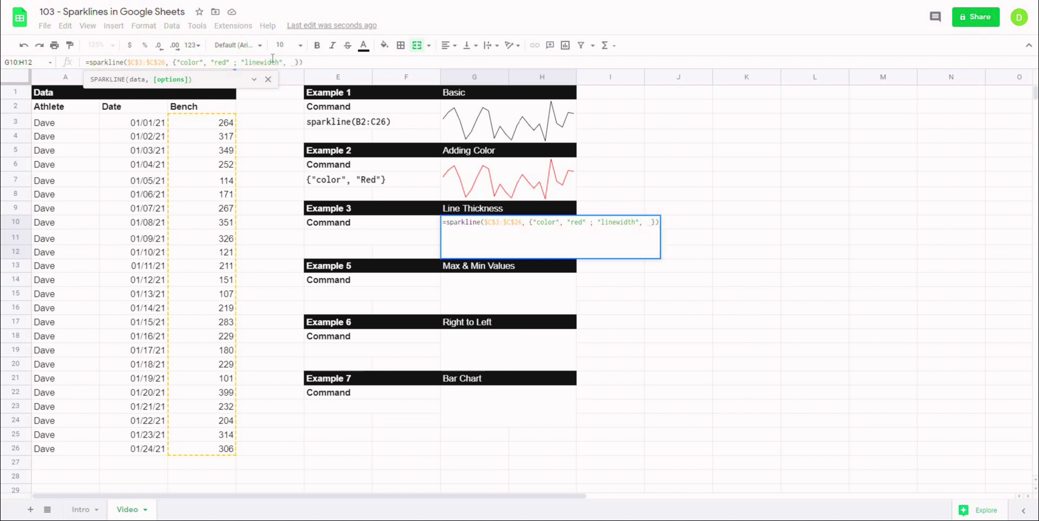
{"action": "type", "text": "3"}
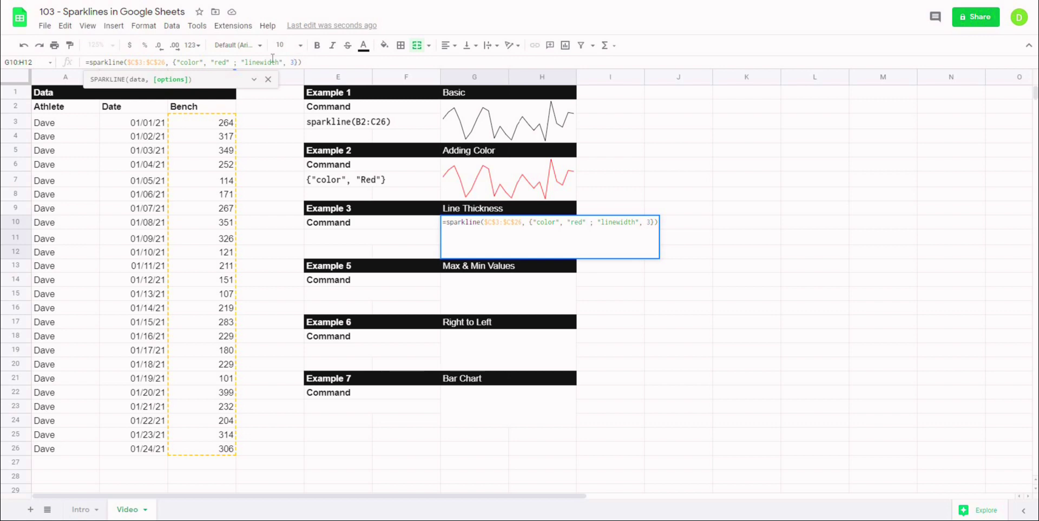
{"action": "key", "text": "Return"}
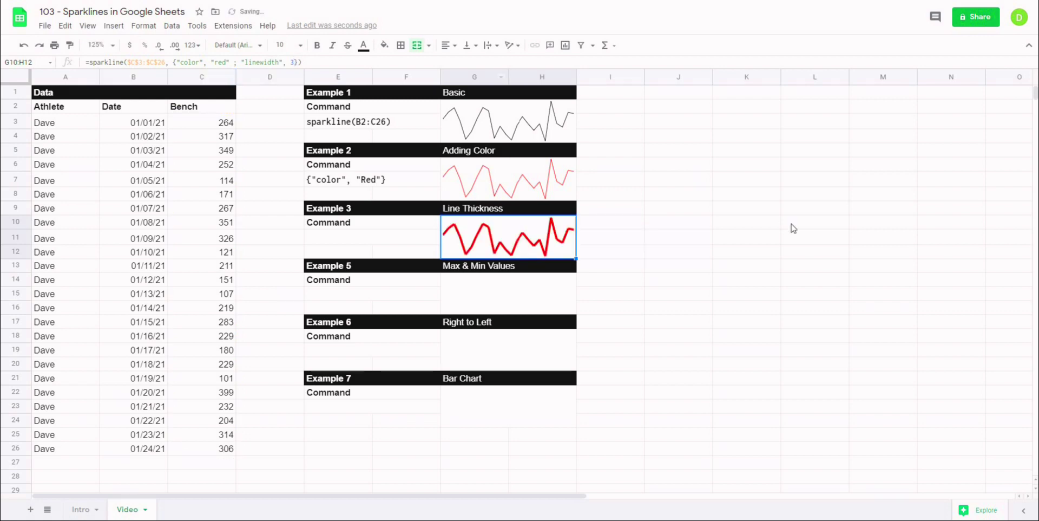
{"action": "left_click", "coordinate": [793, 236]}
{"action": "left_click", "coordinate": [564, 247]}
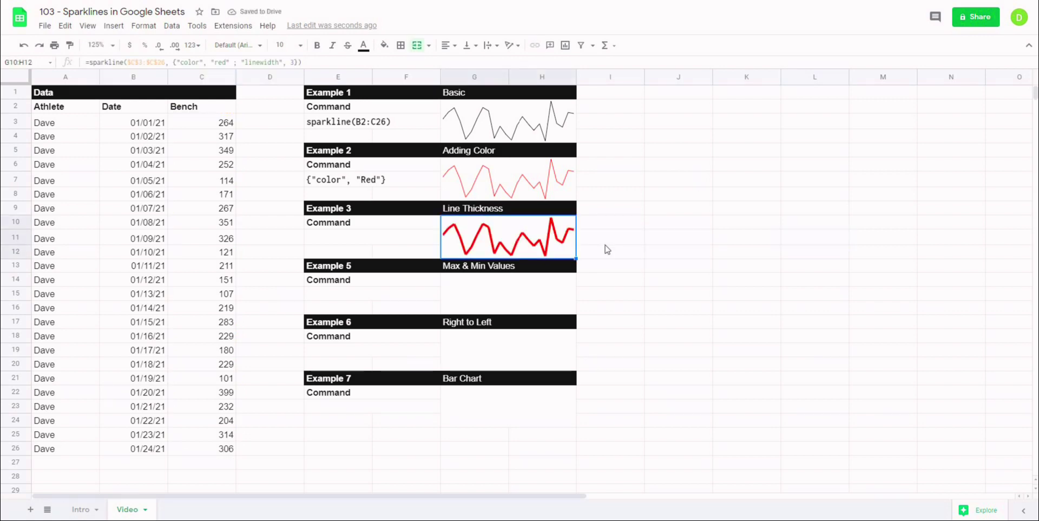
{"action": "left_click", "coordinate": [677, 252]}
Step: Set the E11 {"linewidth", 3} note text colour to black
{"action": "left_click", "coordinate": [360, 236]}
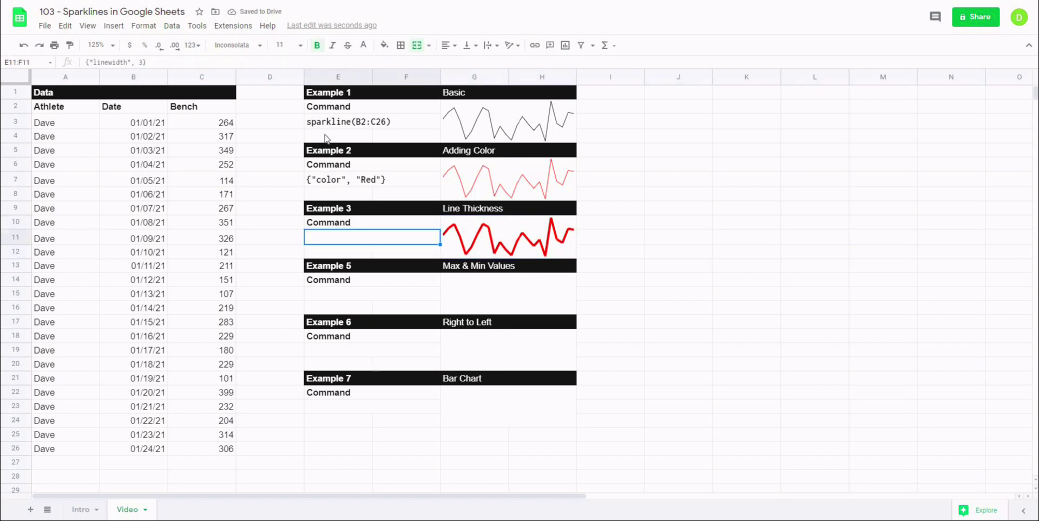
{"action": "left_click", "coordinate": [364, 45]}
{"action": "left_click", "coordinate": [367, 198]}
{"action": "left_click", "coordinate": [679, 265]}
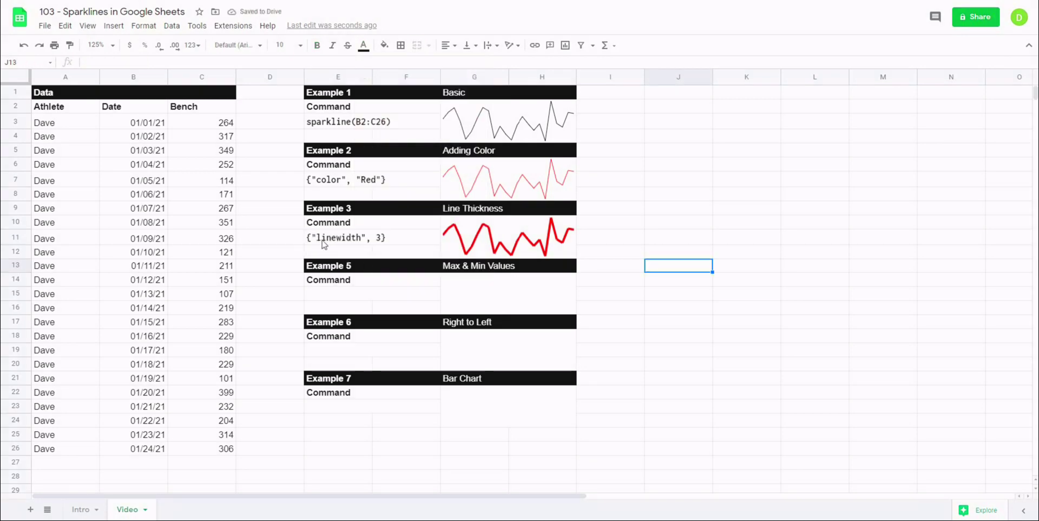
Step: Copy the thick red sparkline into the Max & Min Values cell G14:H16
{"action": "left_click", "coordinate": [531, 252]}
{"action": "key", "text": "ctrl+c"}
{"action": "left_click", "coordinate": [506, 295]}
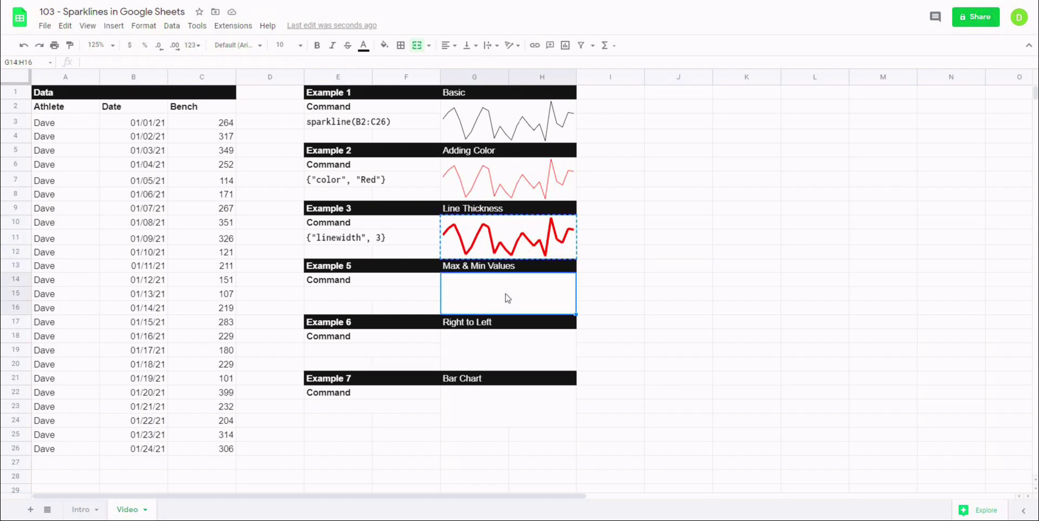
{"action": "key", "text": "ctrl+v"}
{"action": "left_click", "coordinate": [689, 281]}
{"action": "left_click", "coordinate": [540, 301]}
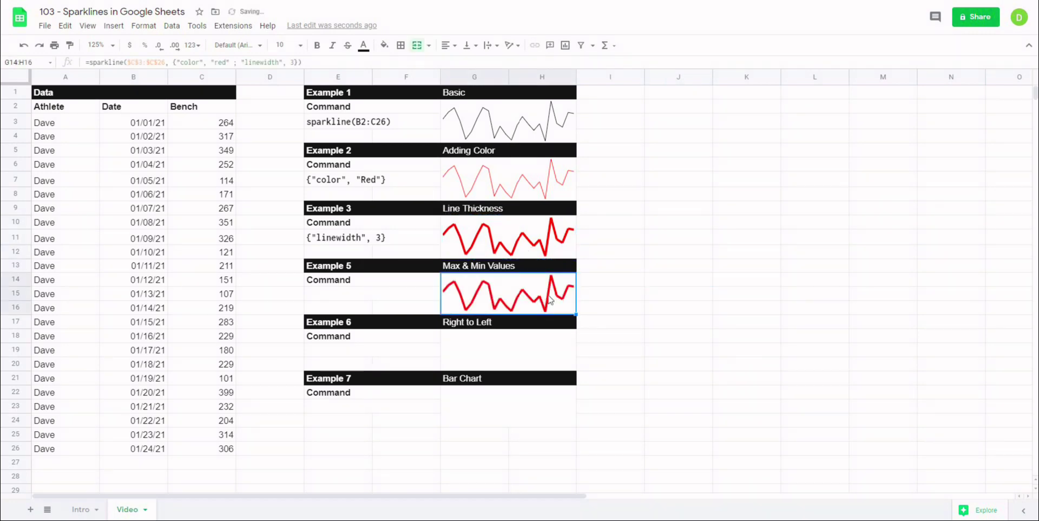
Step: Add ymin 50 and ymax 1000 options to the G14 sparkline formula
{"action": "left_click", "coordinate": [296, 62]}
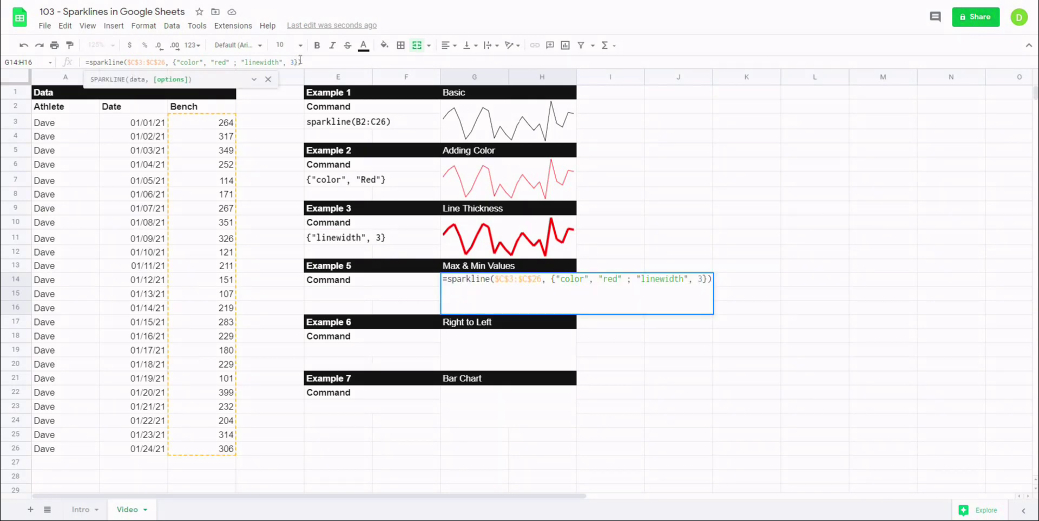
{"action": "left_click", "coordinate": [300, 61]}
{"action": "type", "text": "; "}
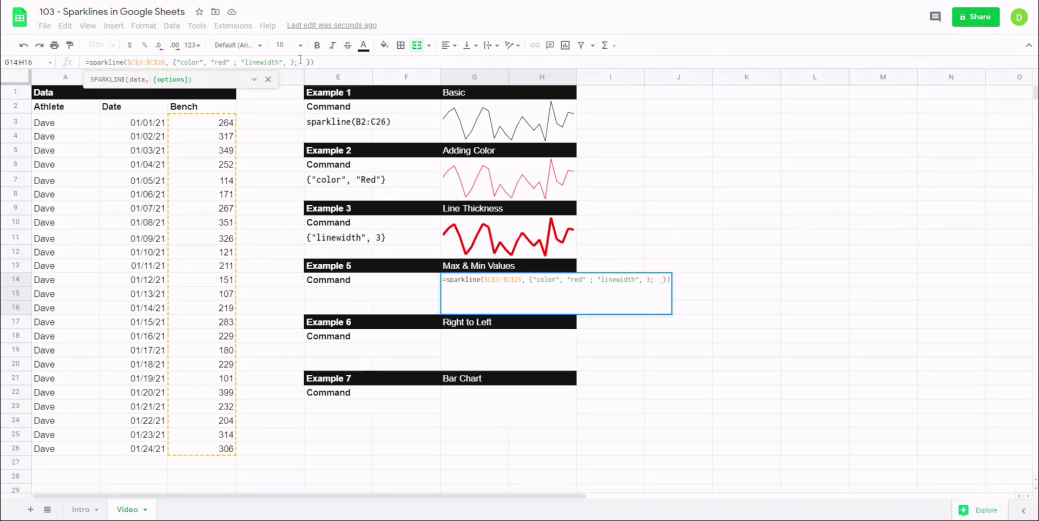
{"action": "type", "text": "\""}
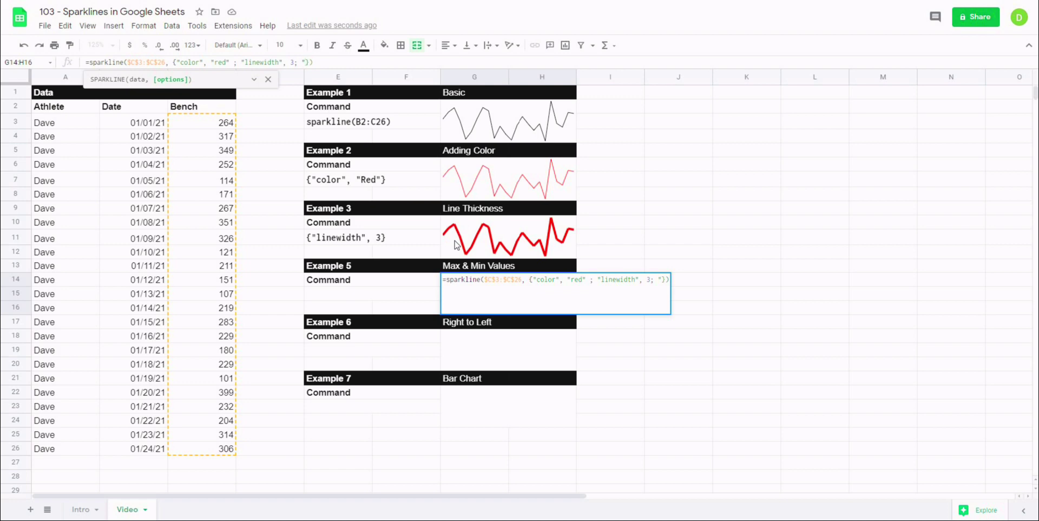
{"action": "type", "text": "ymin\""}
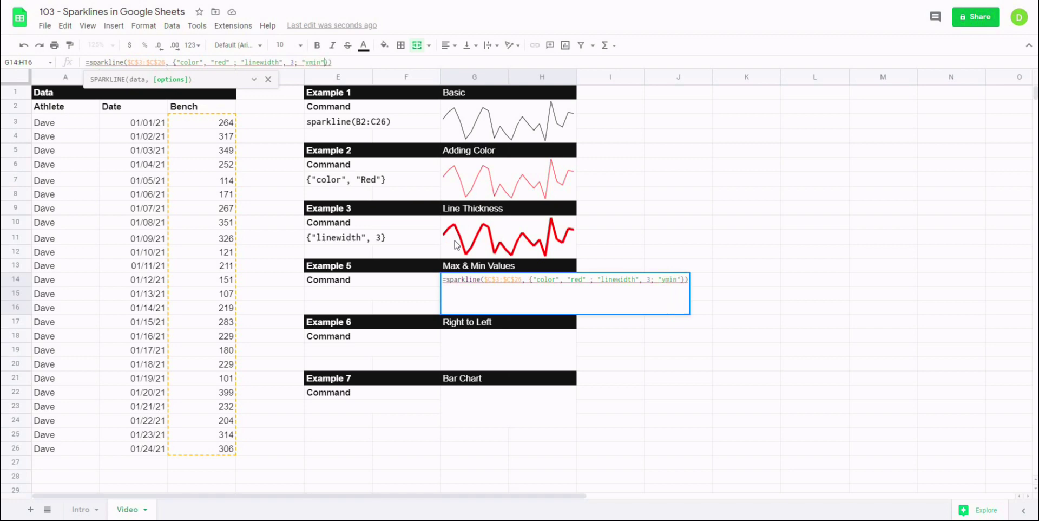
{"action": "type", "text": ", "}
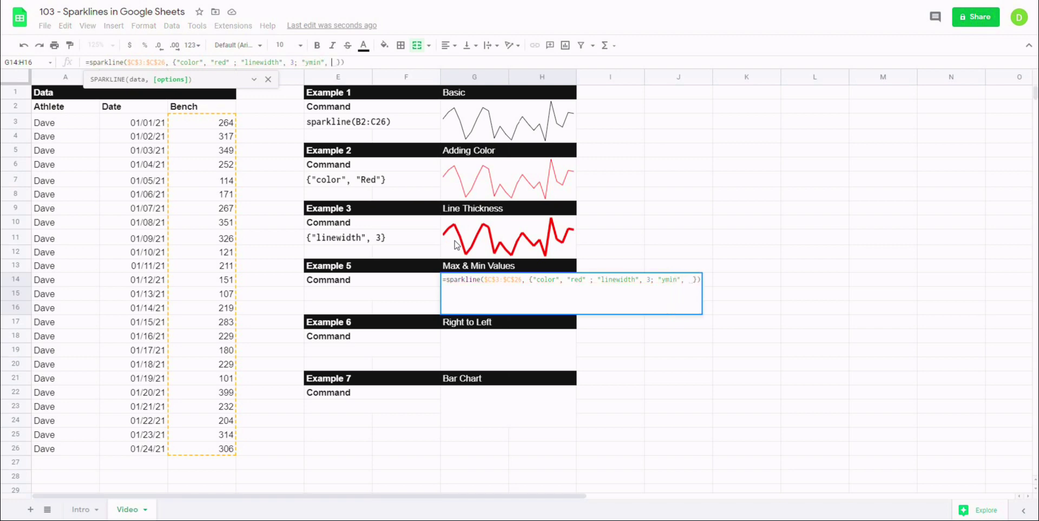
{"action": "type", "text": "50"}
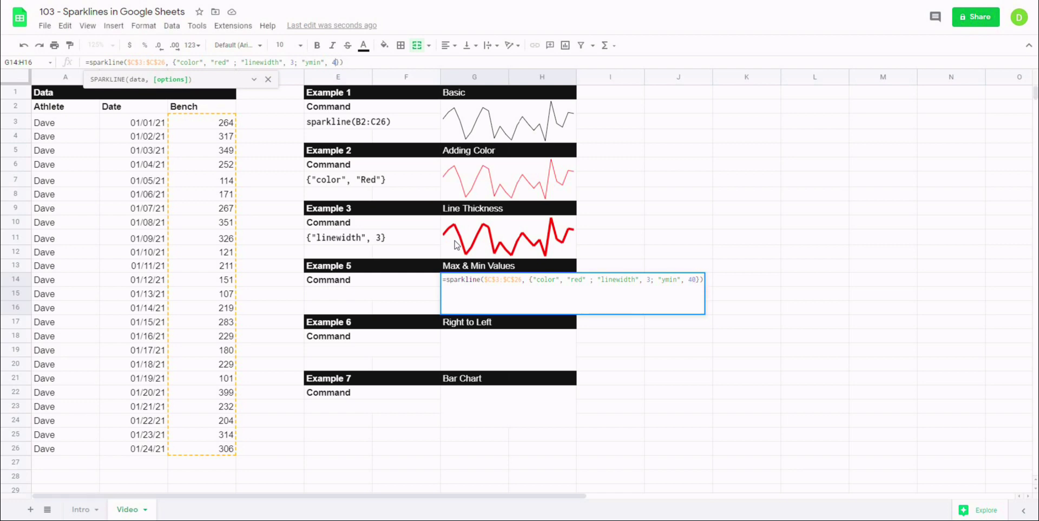
{"action": "type", "text": ","}
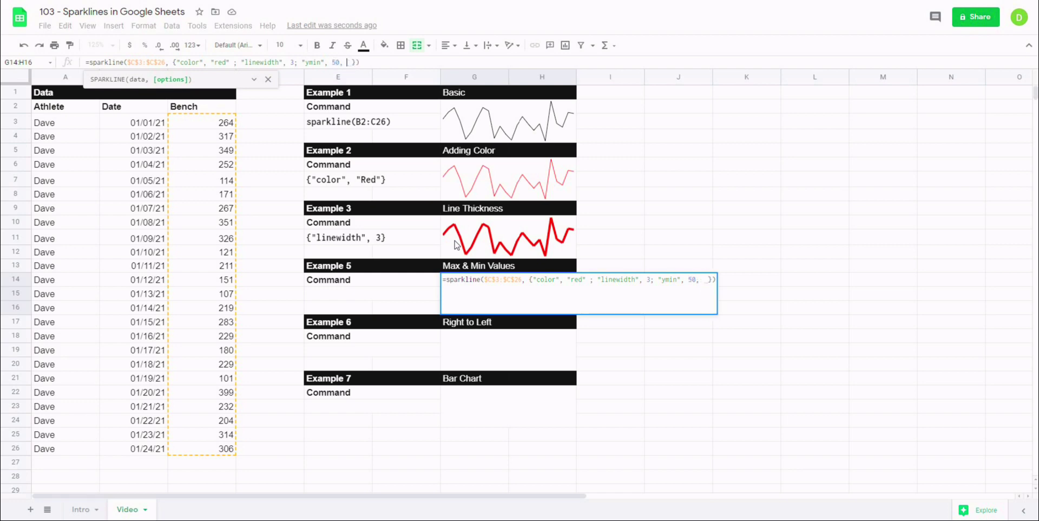
{"action": "key", "text": "BackSpace"}
{"action": "key", "text": "BackSpace"}
{"action": "type", "text": "; "}
{"action": "type", "text": "\"yma"}
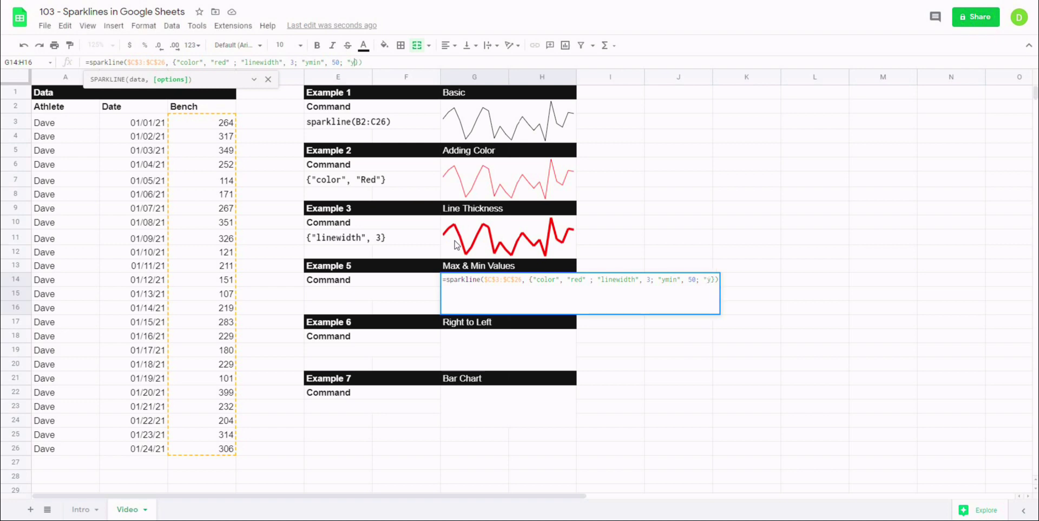
{"action": "type", "text": "x\", "}
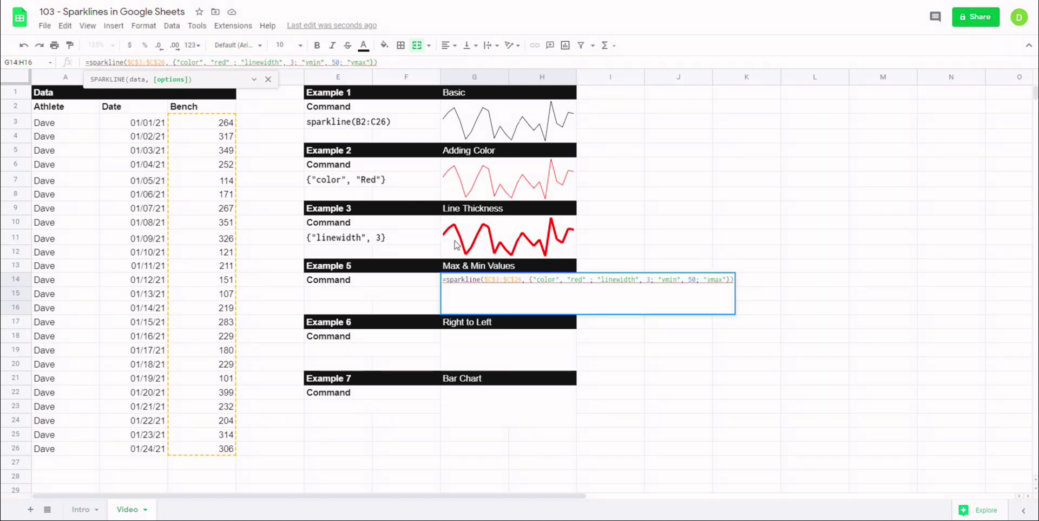
{"action": "type", "text": "1000"}
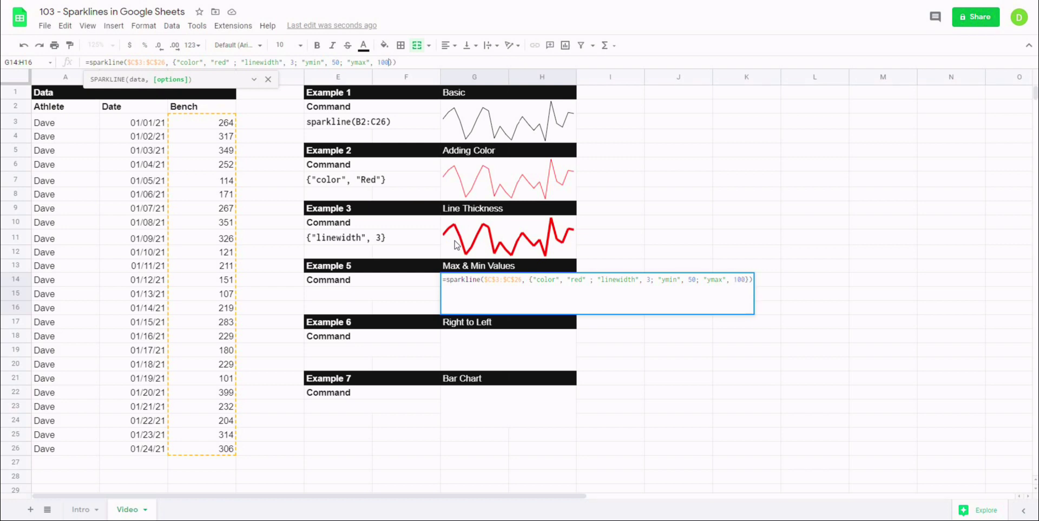
{"action": "key", "text": "Return"}
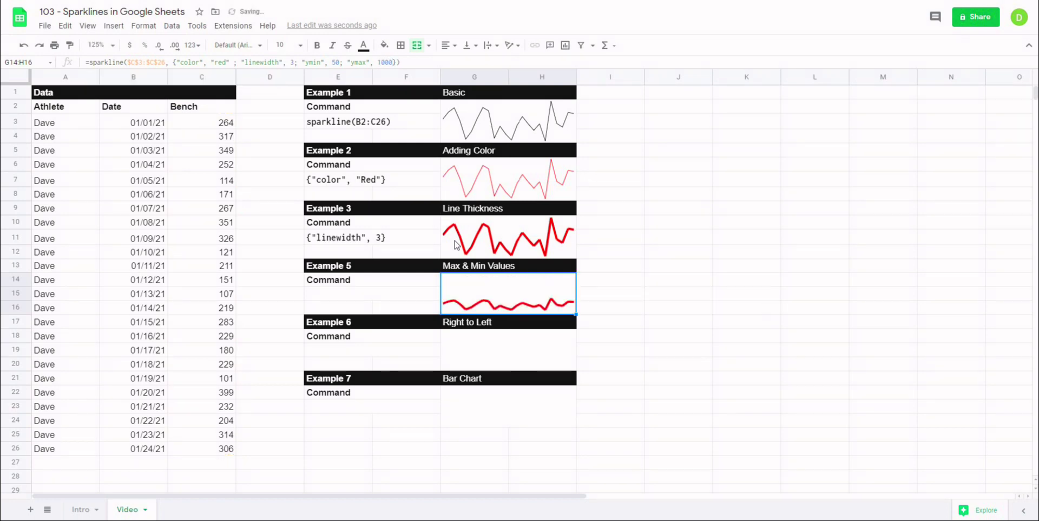
{"action": "left_click", "coordinate": [712, 352]}
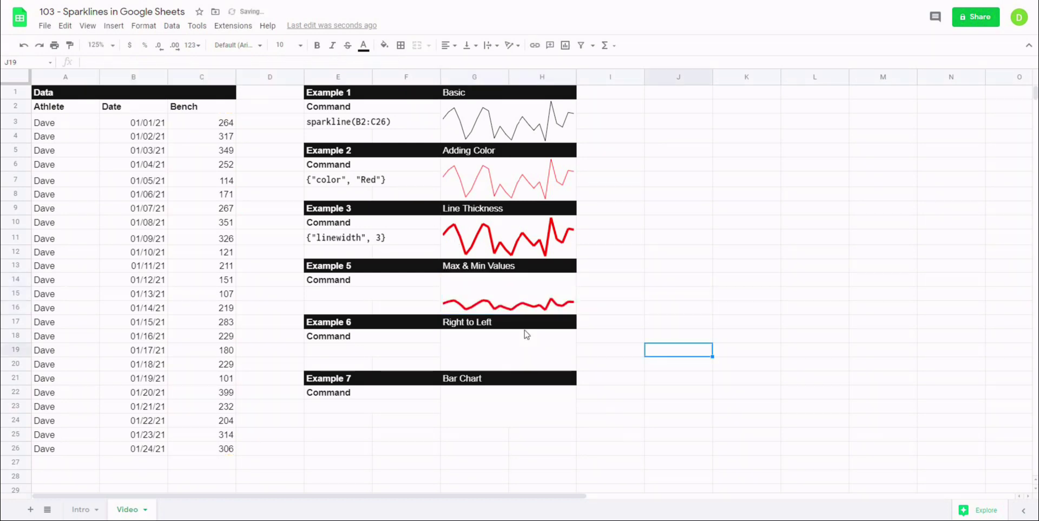
{"action": "left_click", "coordinate": [480, 311]}
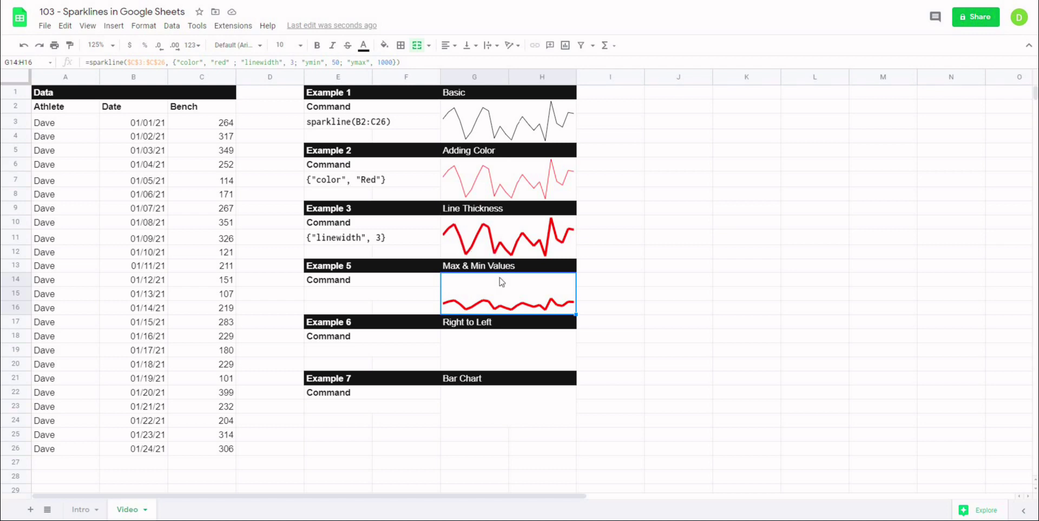
Step: Make the E15 {"ymax", 900; "ymin", 50} note visible and copy the Max & Min sparkline
{"action": "left_click", "coordinate": [494, 245]}
{"action": "left_click", "coordinate": [336, 295]}
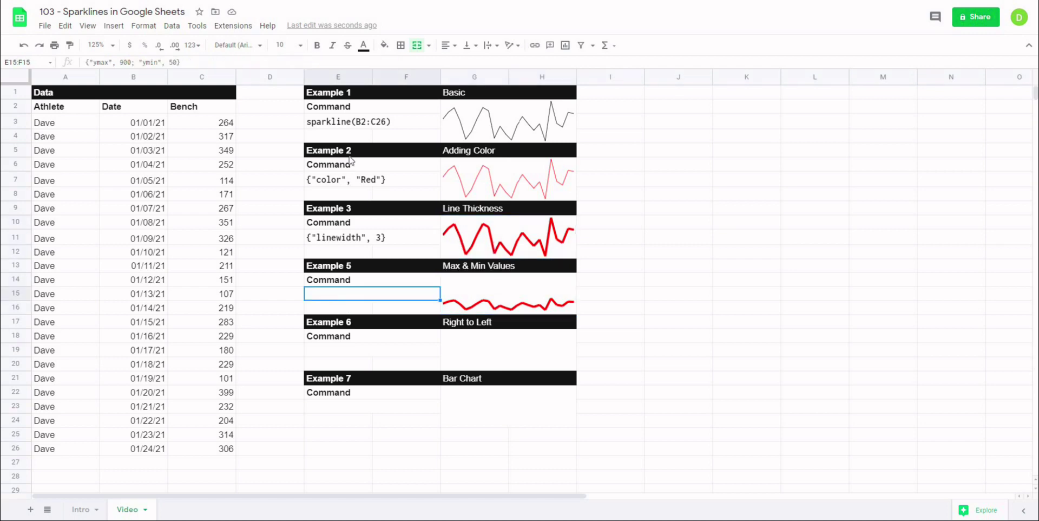
{"action": "left_click", "coordinate": [382, 45]}
{"action": "left_click", "coordinate": [518, 286]}
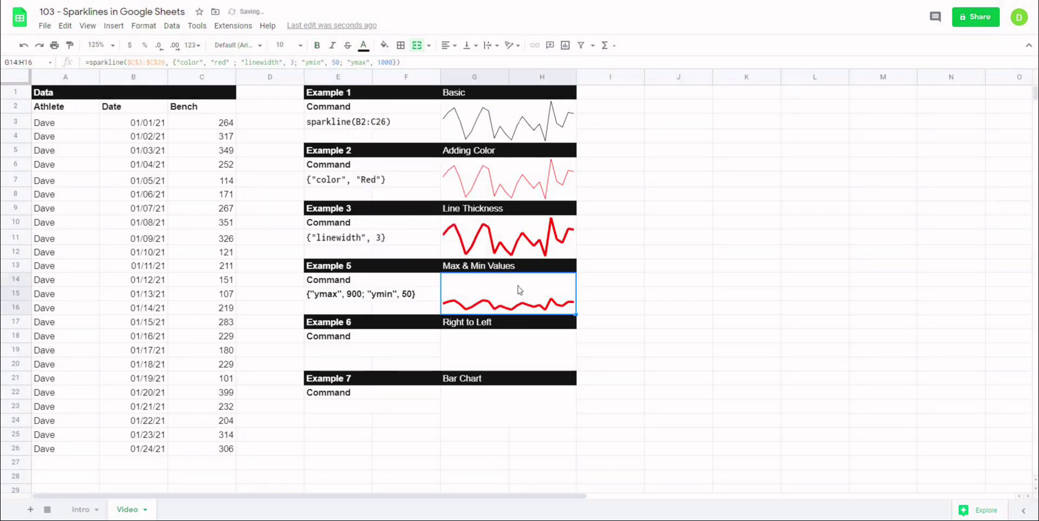
{"action": "key", "text": "ctrl+c"}
Step: Paste the sparkline into G18:H20, changing ymax to 600 and adding rtl true
{"action": "left_click", "coordinate": [501, 350]}
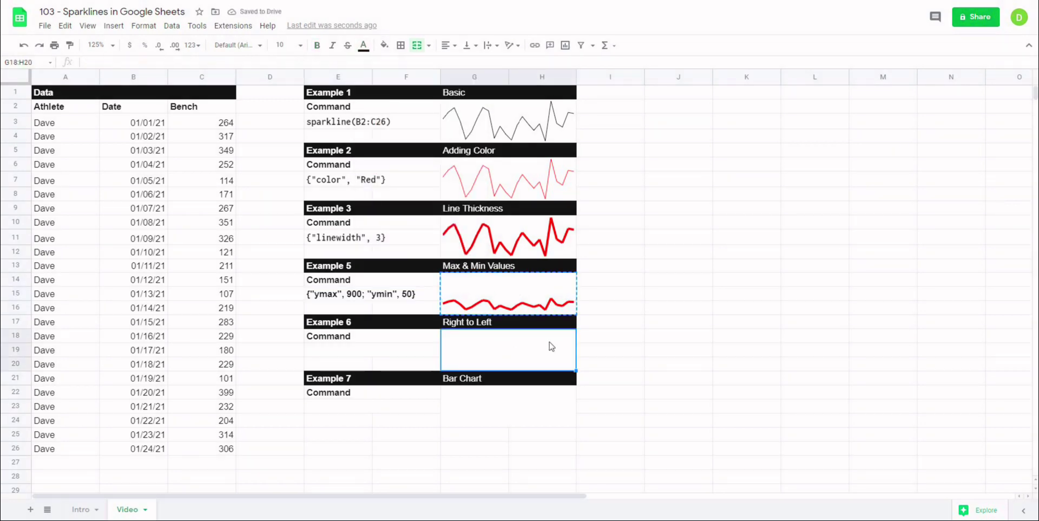
{"action": "key", "text": "ctrl+v"}
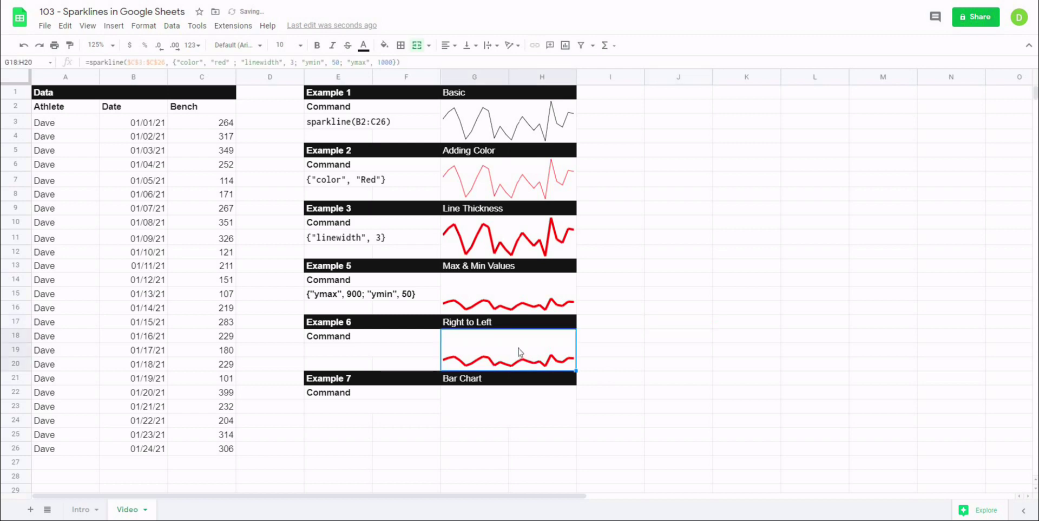
{"action": "left_click", "coordinate": [394, 63]}
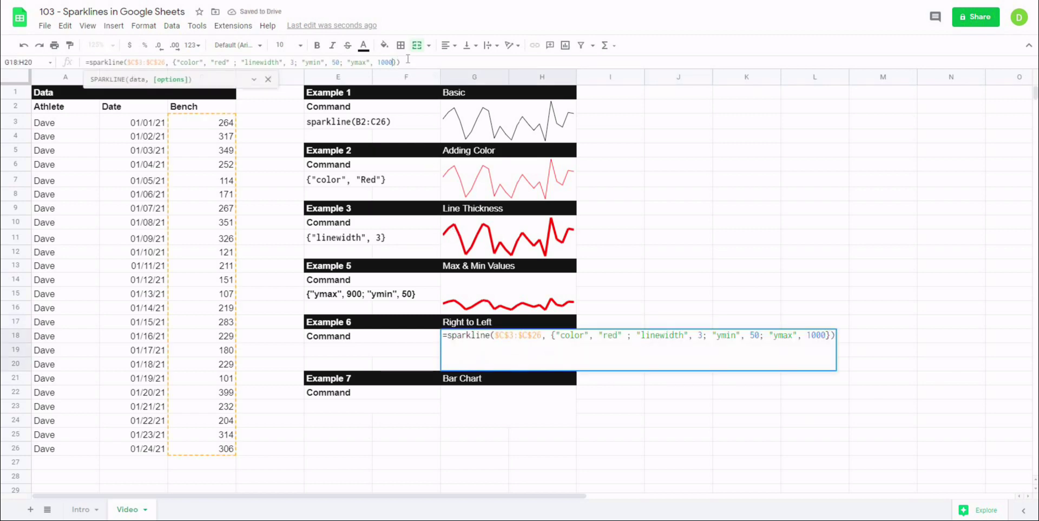
{"action": "key", "text": "BackSpace"}
{"action": "key", "text": "BackSpace"}
{"action": "key", "text": "BackSpace"}
{"action": "key", "text": "BackSpace"}
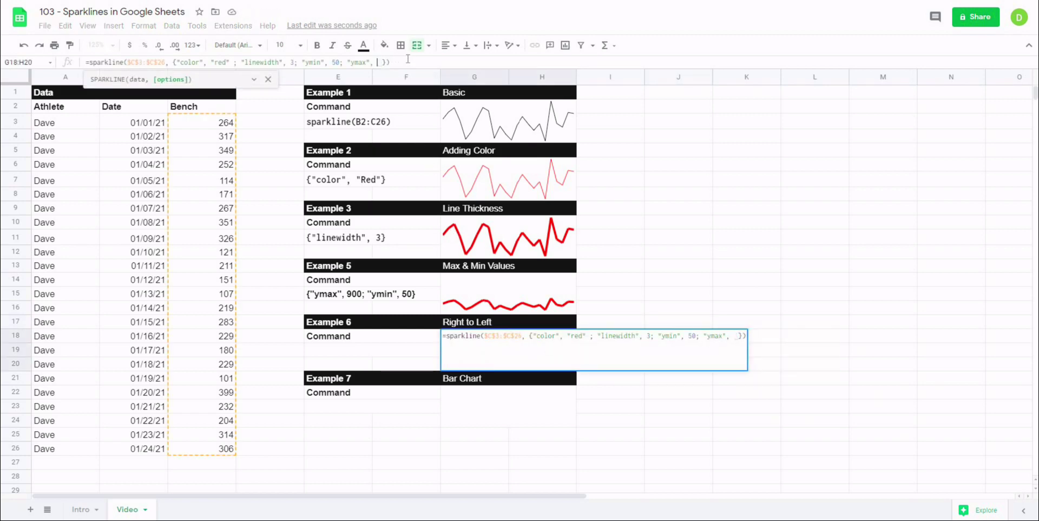
{"action": "type", "text": "600"}
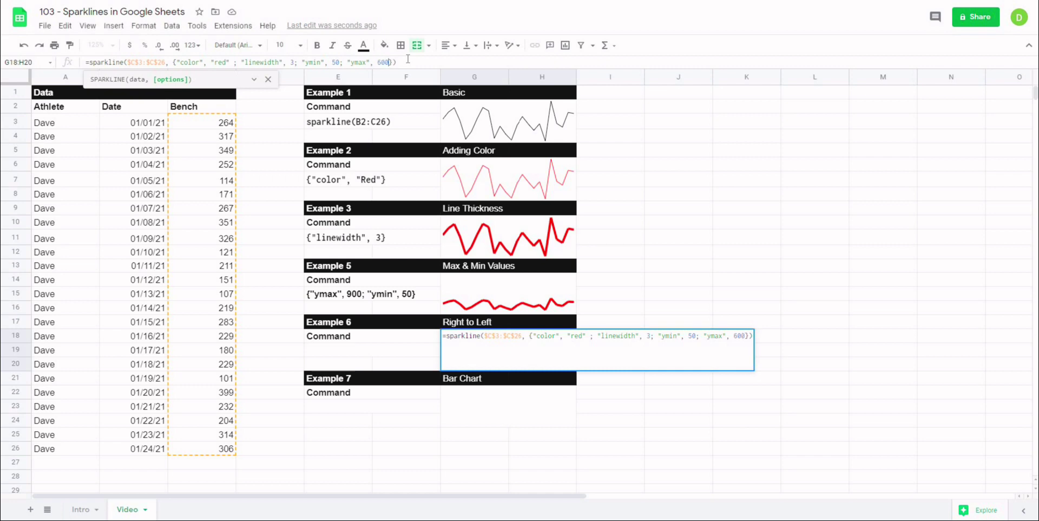
{"action": "type", "text": "; "}
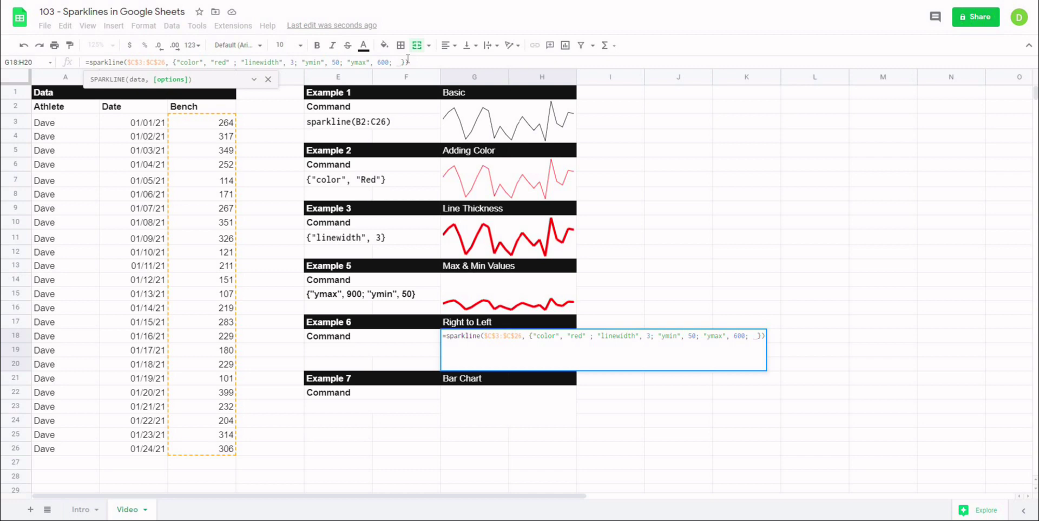
{"action": "type", "text": "\""}
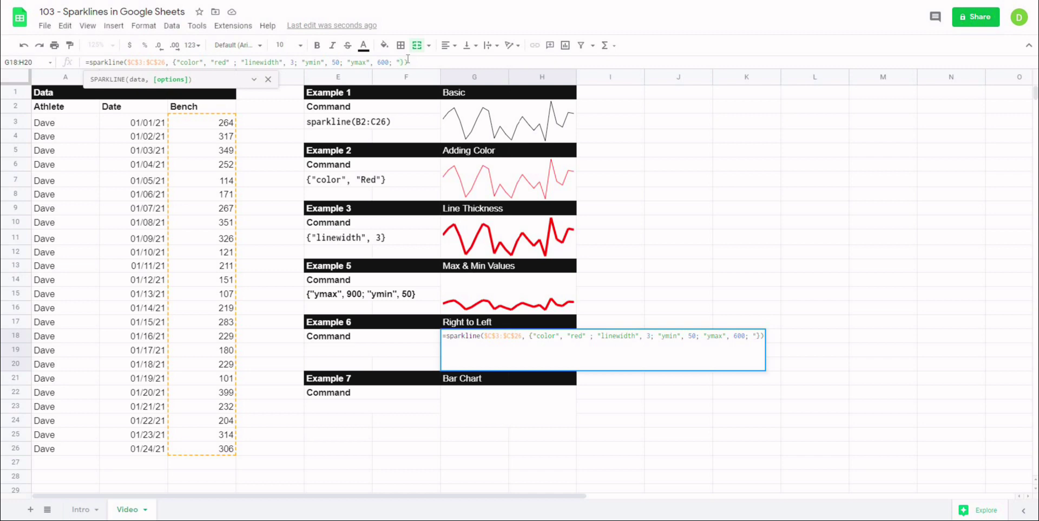
{"action": "type", "text": "rt;\", "}
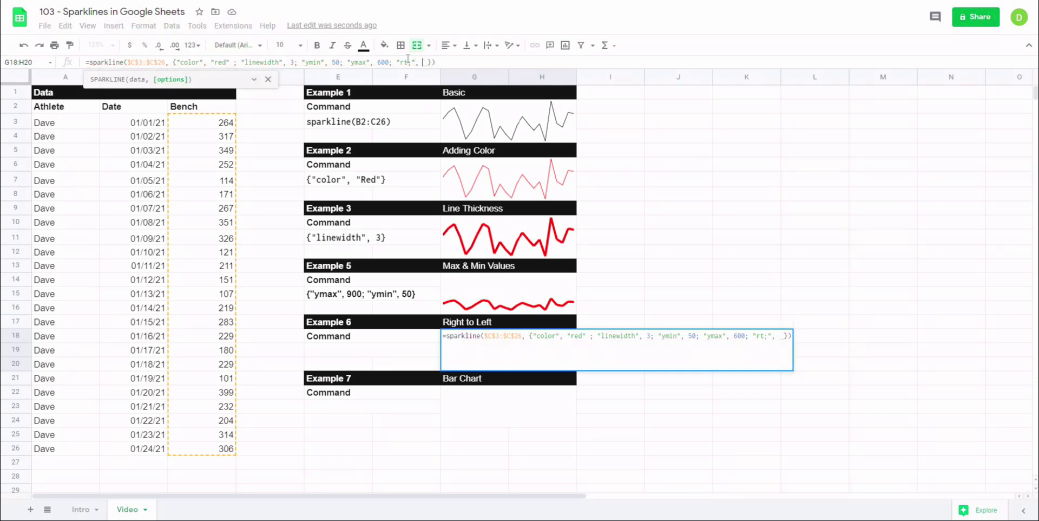
{"action": "type", "text": "true"}
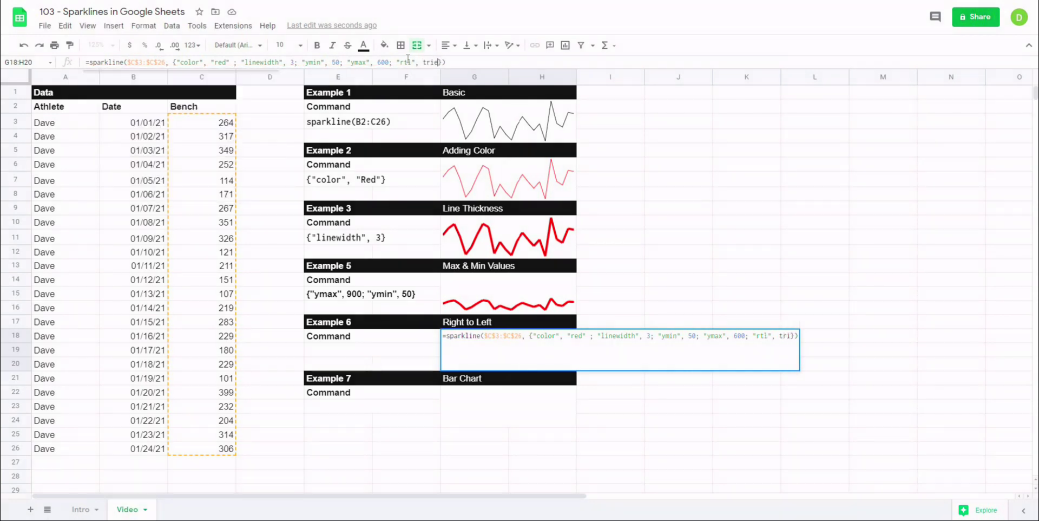
{"action": "key", "text": "Return"}
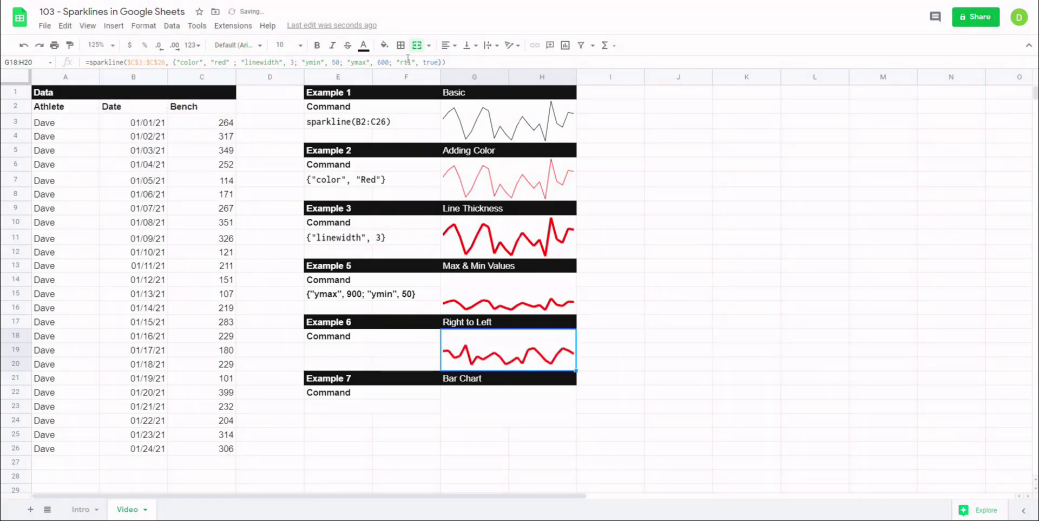
{"action": "left_click", "coordinate": [645, 368]}
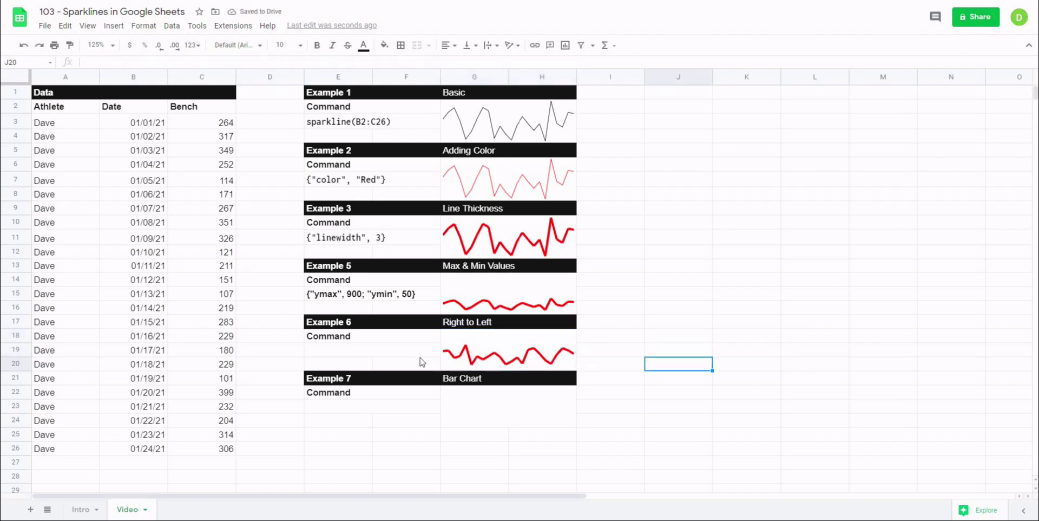
Step: Select the E19 {"rtl", True} note, then copy the right-to-left sparkline
{"action": "left_click", "coordinate": [358, 349]}
{"action": "left_click", "coordinate": [464, 360]}
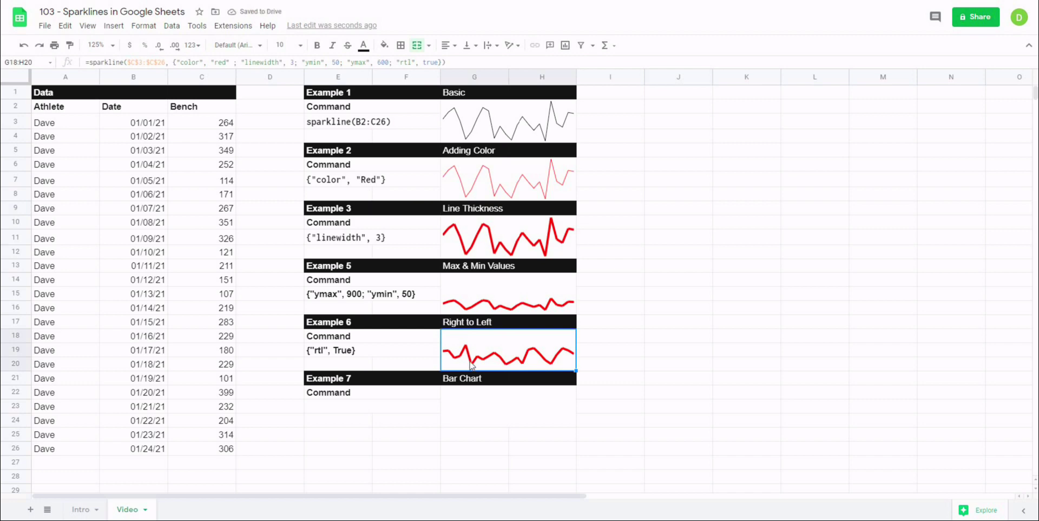
{"action": "key", "text": "ctrl+c"}
Step: Paste the sparkline into G22:H24 and append the "charttype", "column" option
{"action": "left_click", "coordinate": [468, 413]}
{"action": "key", "text": "ctrl+v"}
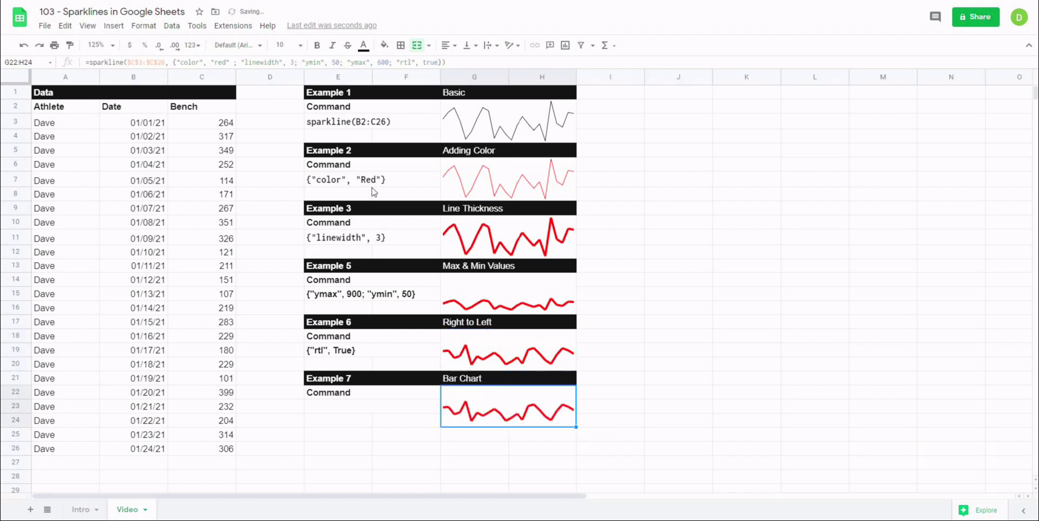
{"action": "left_click", "coordinate": [440, 62]}
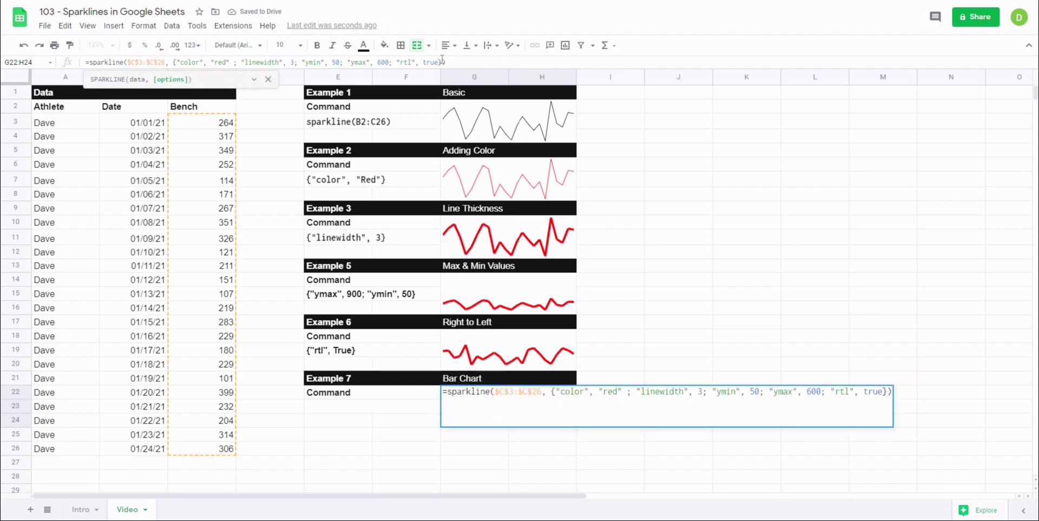
{"action": "type", "text": "; "}
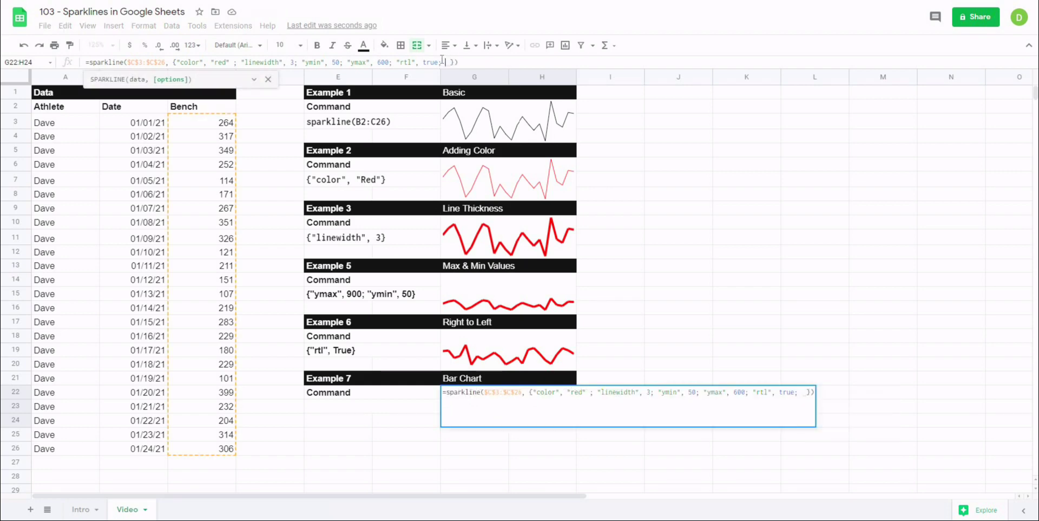
{"action": "type", "text": "\"char"}
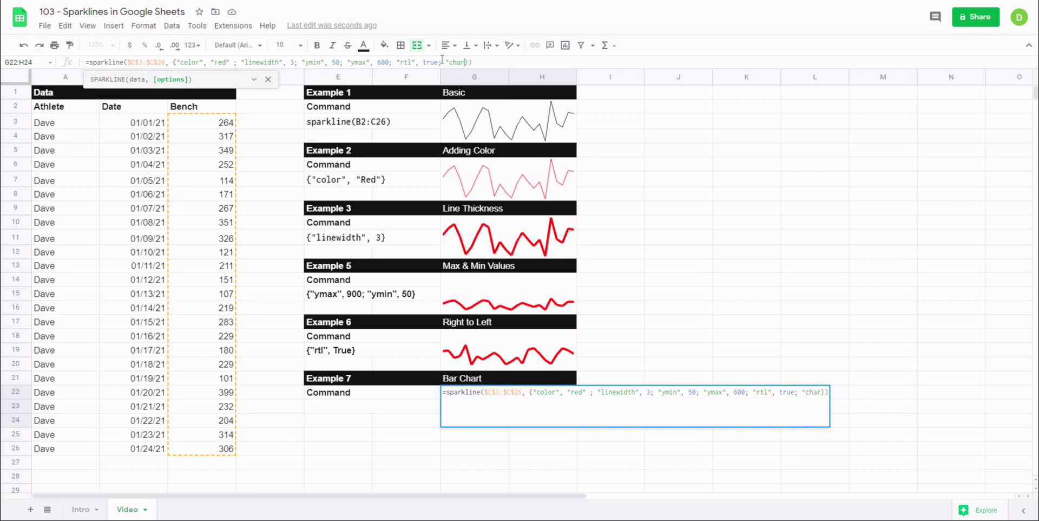
{"action": "type", "text": "ttype\""}
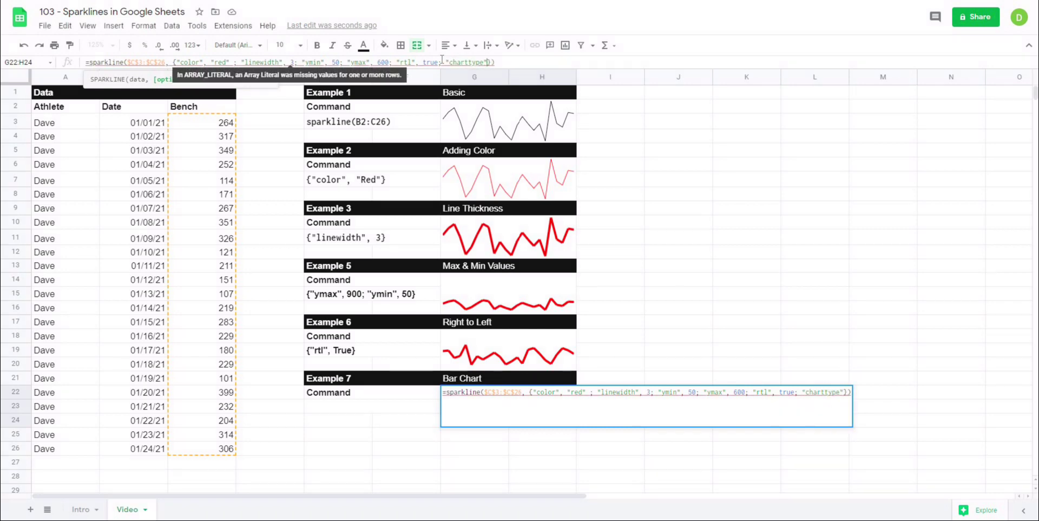
{"action": "type", "text": ", "}
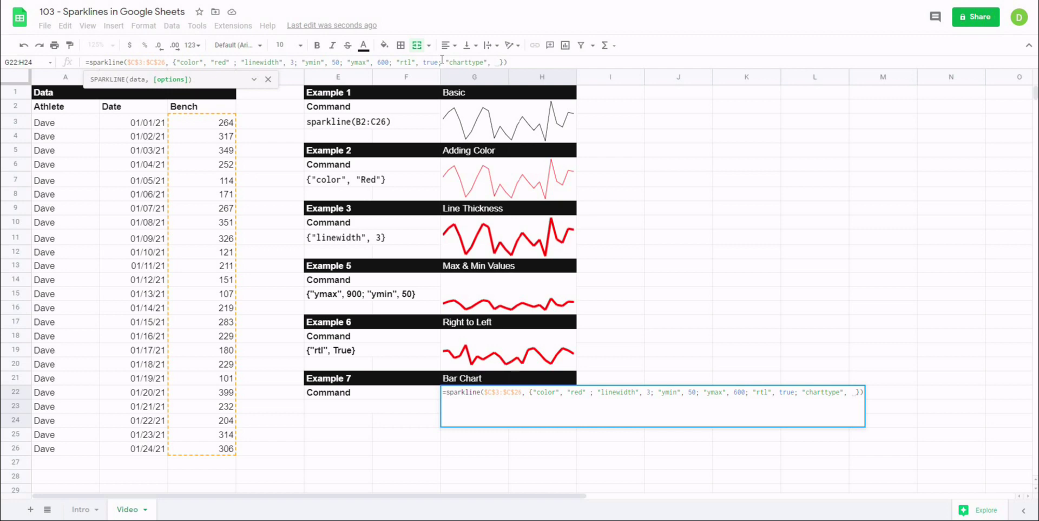
{"action": "type", "text": "\"column"}
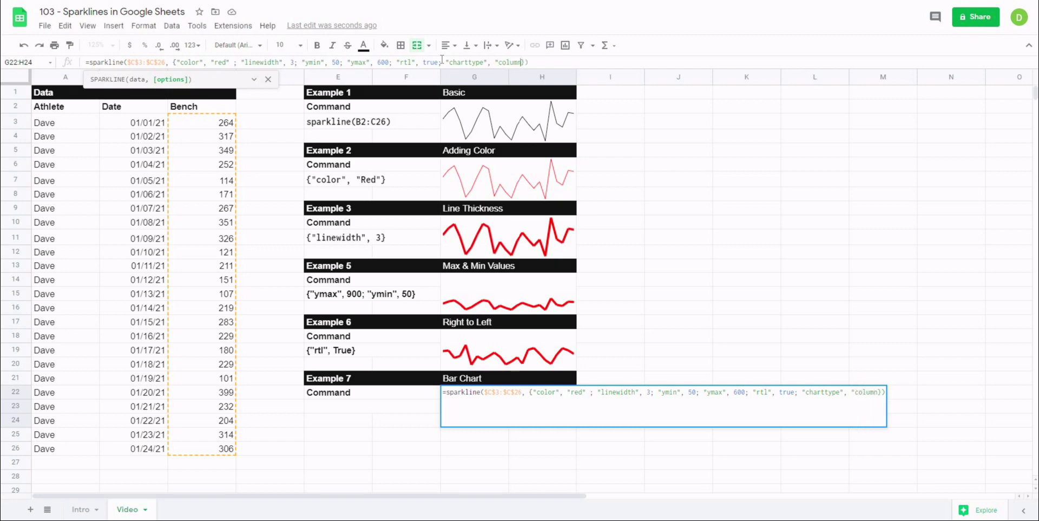
{"action": "type", "text": "\""}
{"action": "key", "text": "Return"}
{"action": "left_click", "coordinate": [654, 243]}
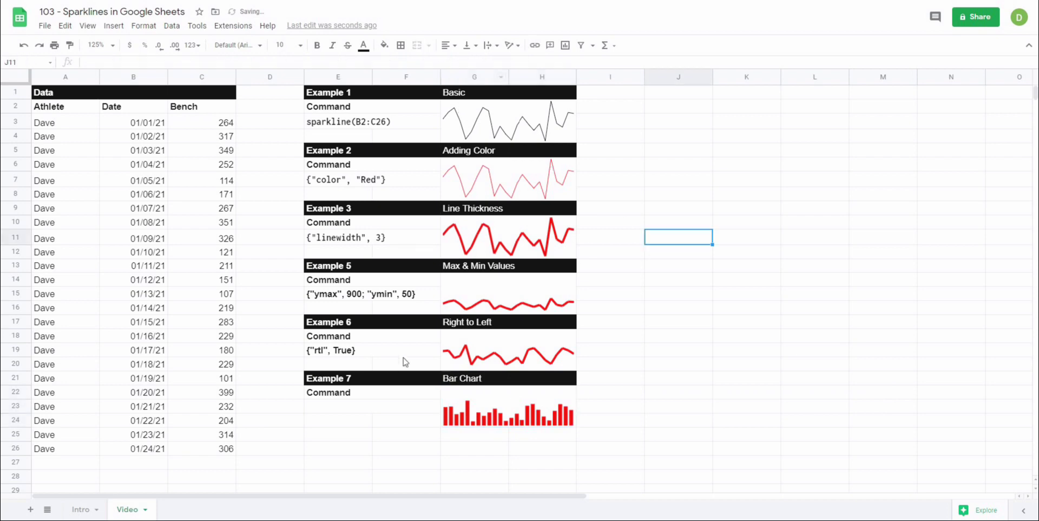
Step: Set the E23 {"charttype", "column"} note text colour to black
{"action": "left_click", "coordinate": [347, 406]}
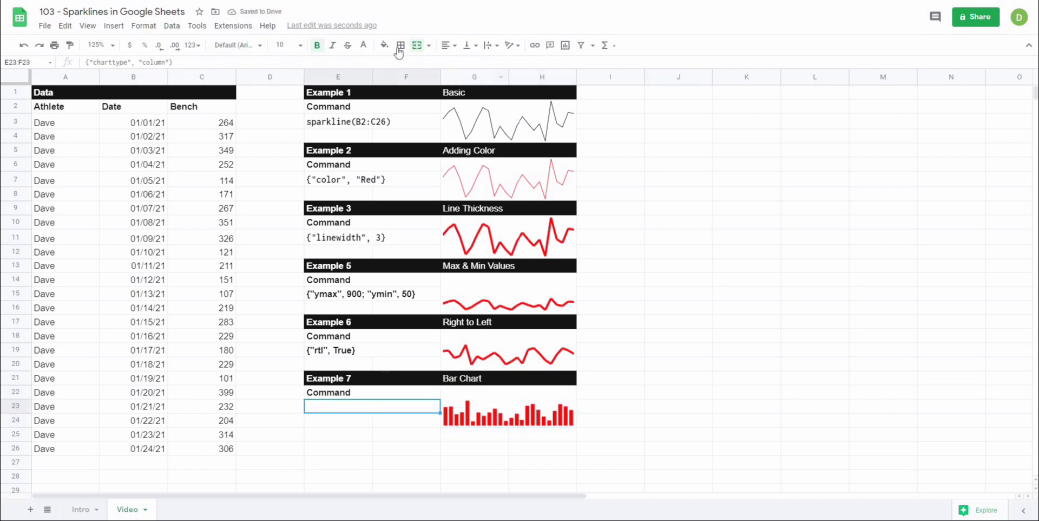
{"action": "left_click", "coordinate": [364, 49]}
{"action": "left_click", "coordinate": [367, 83]}
{"action": "left_click", "coordinate": [655, 161]}
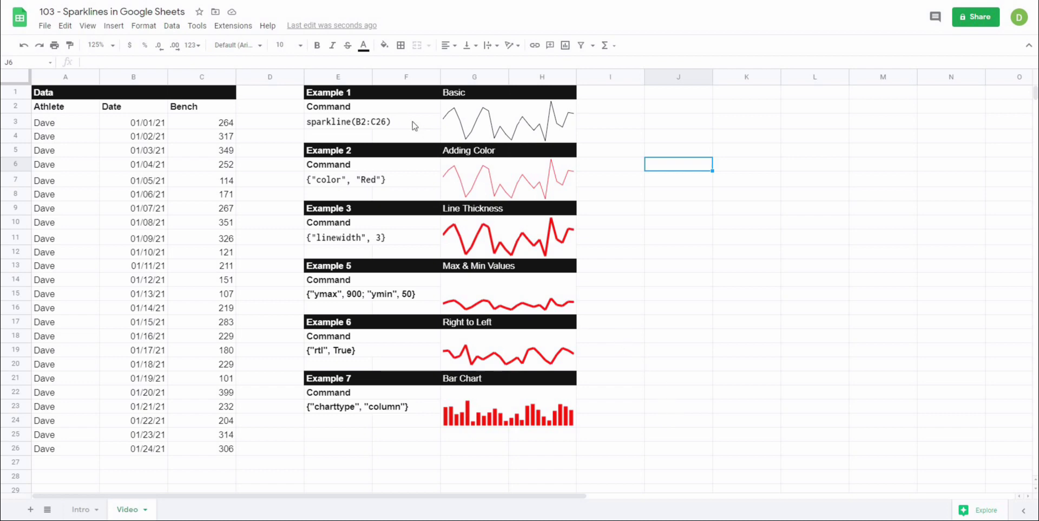
{"action": "left_click", "coordinate": [687, 414]}
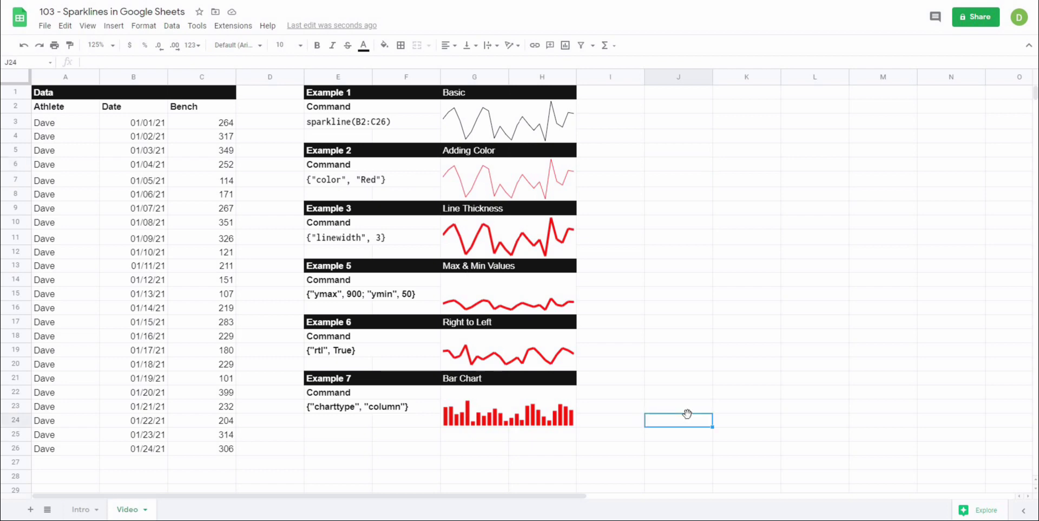